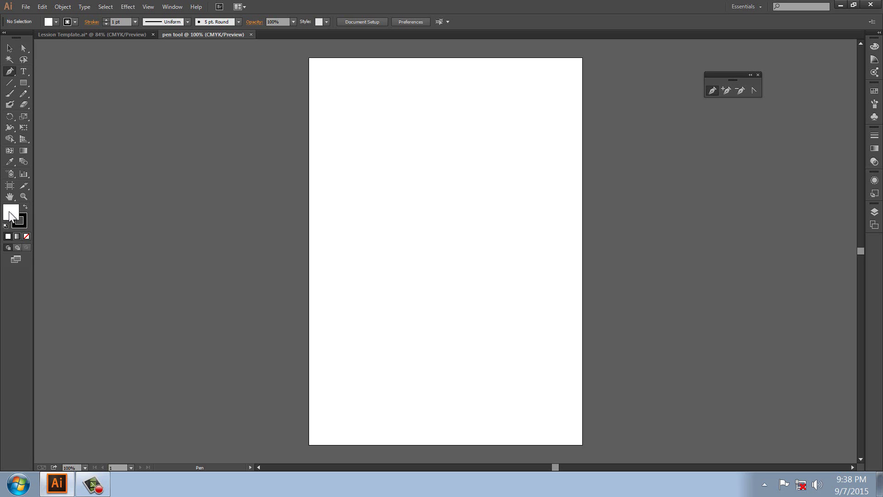
Set the fill color to a bright red.
double_click(10, 214)
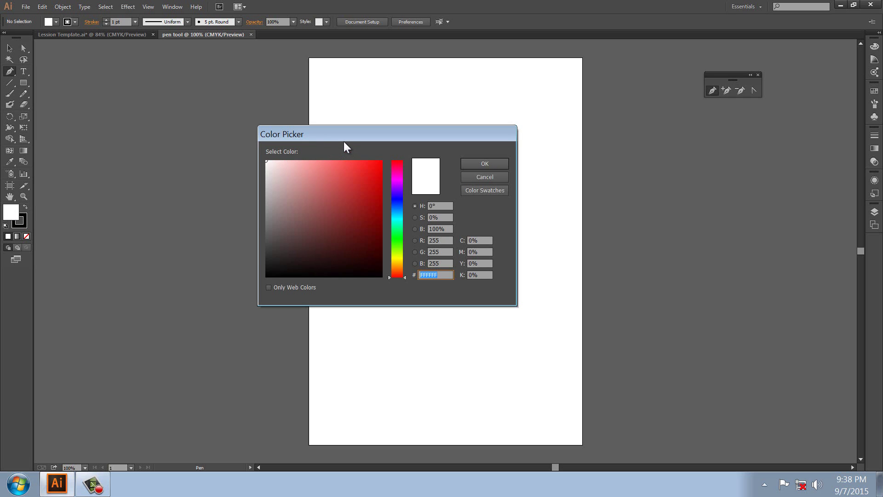
left_click_drag(345, 146, 170, 123)
left_click(182, 141)
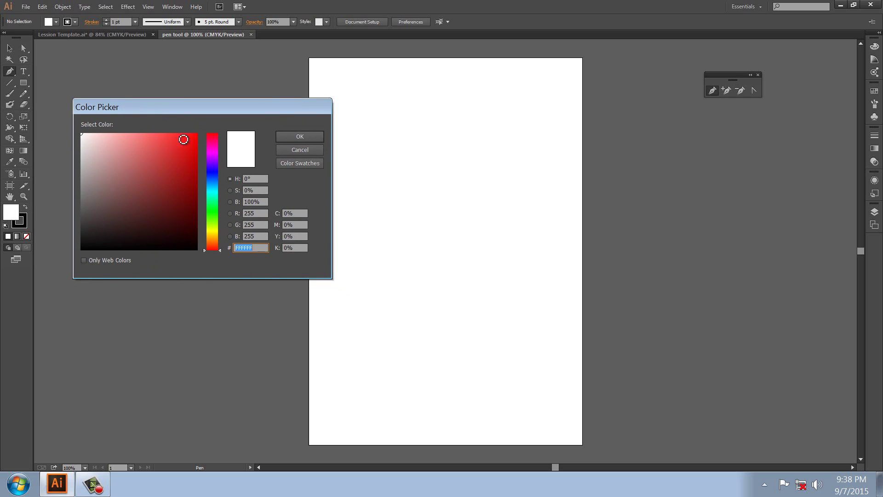
left_click(299, 137)
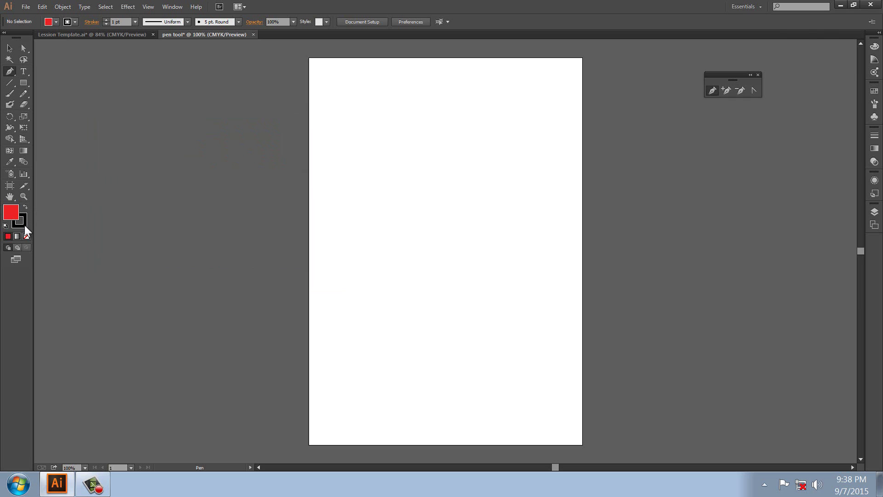
Set the stroke color to a medium green and make the fill the active color again.
double_click(24, 225)
left_click(212, 212)
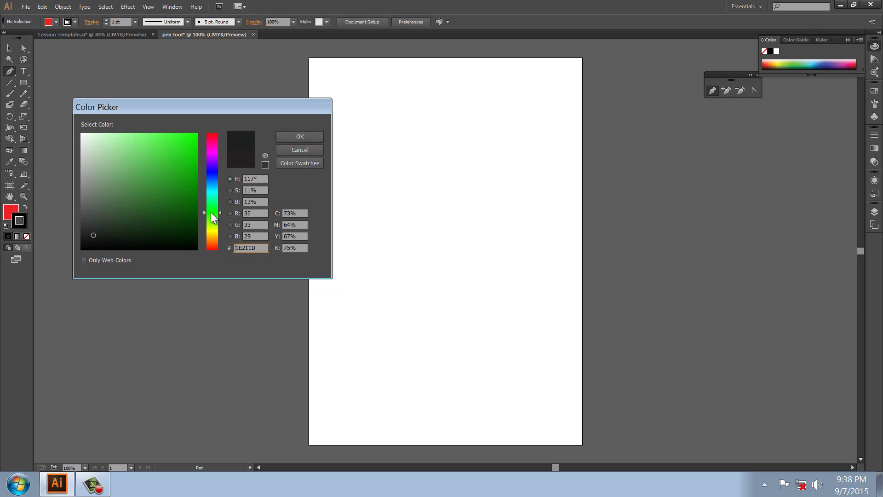
left_click(190, 174)
left_click(294, 138)
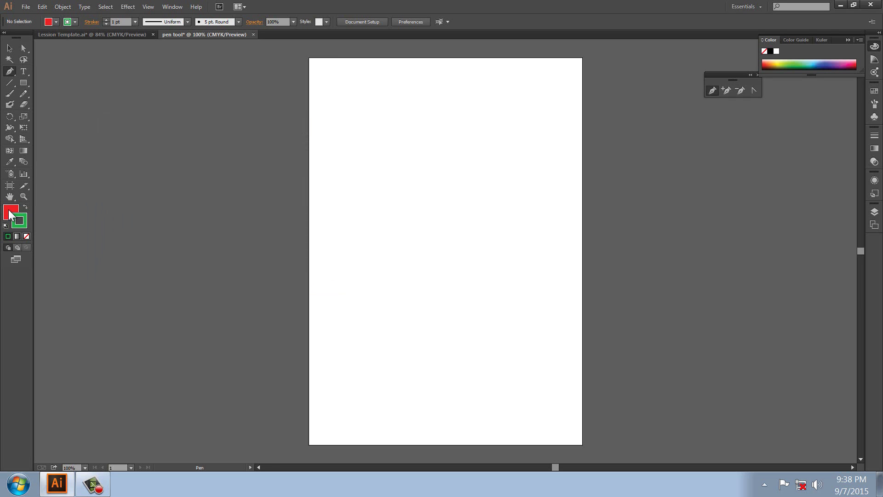
left_click(9, 211)
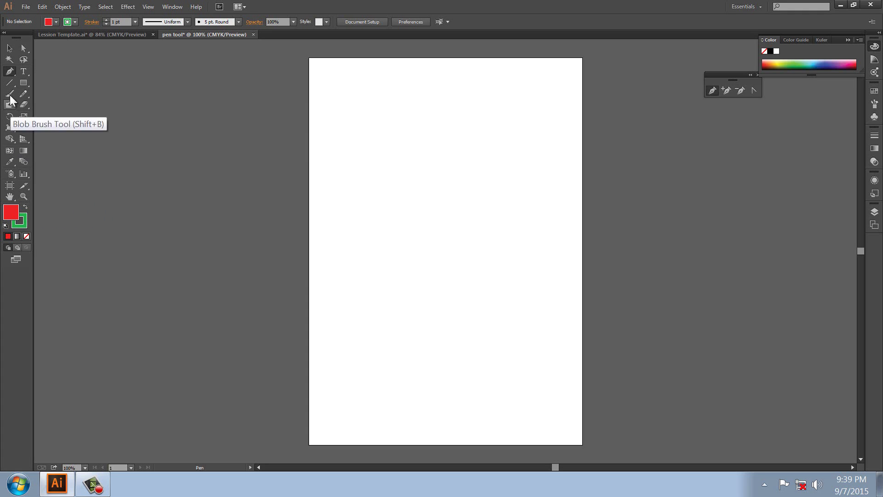
Draw an open zigzag path of six straight segments beside the artboard's left edge with the Pen tool, setting its fill to none.
left_click(147, 97)
left_click(69, 163)
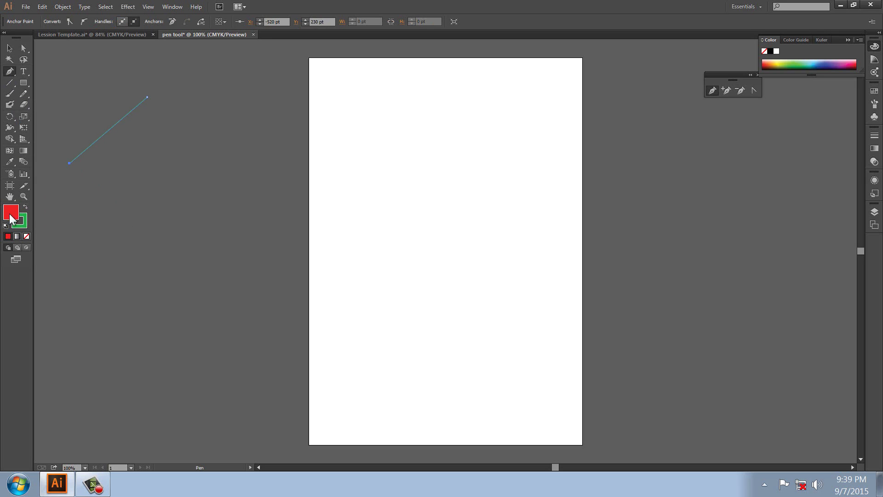
left_click(130, 232)
left_click(27, 235)
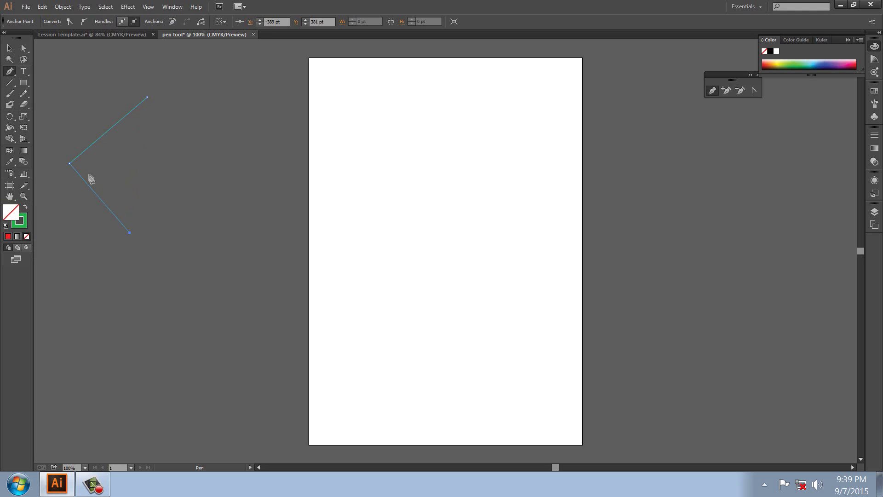
left_click(115, 280)
left_click(200, 344)
left_click(292, 224)
left_click(166, 167)
Move the zigzag path to the right of the artboard, extend it by three straight segments from its upper end, and deselect it.
key("ctrl")
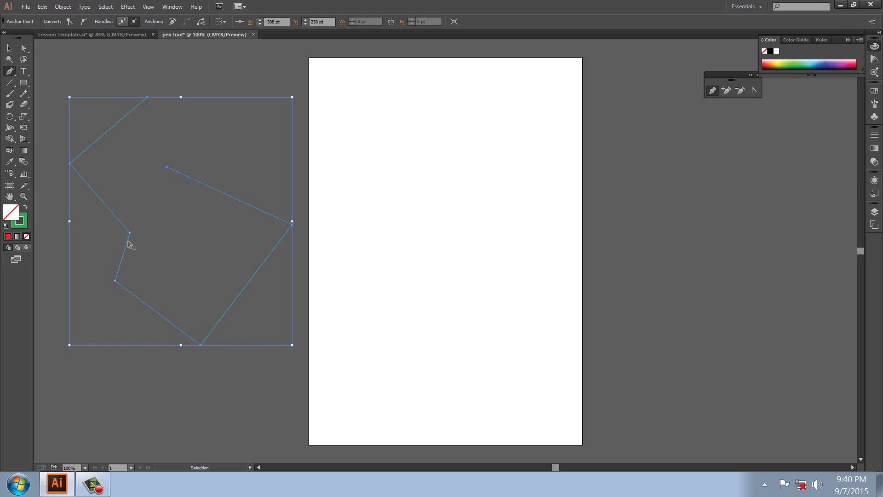
left_click_drag(128, 241, 677, 266)
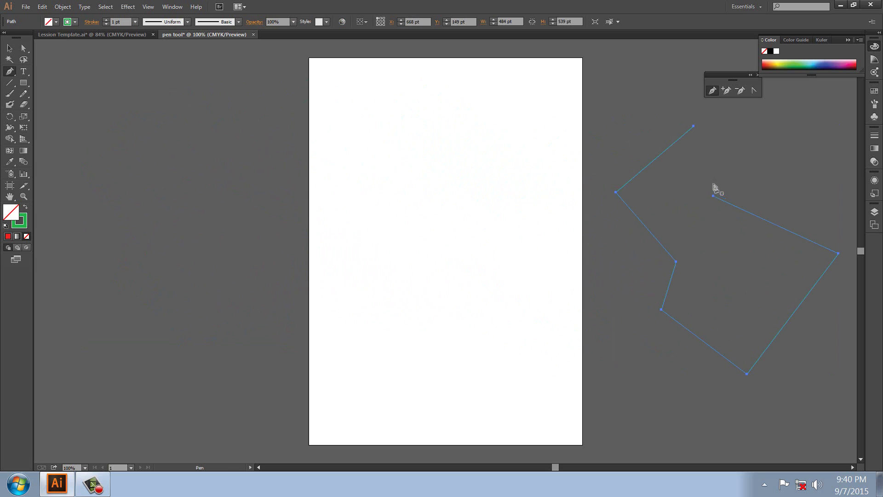
left_click(694, 126)
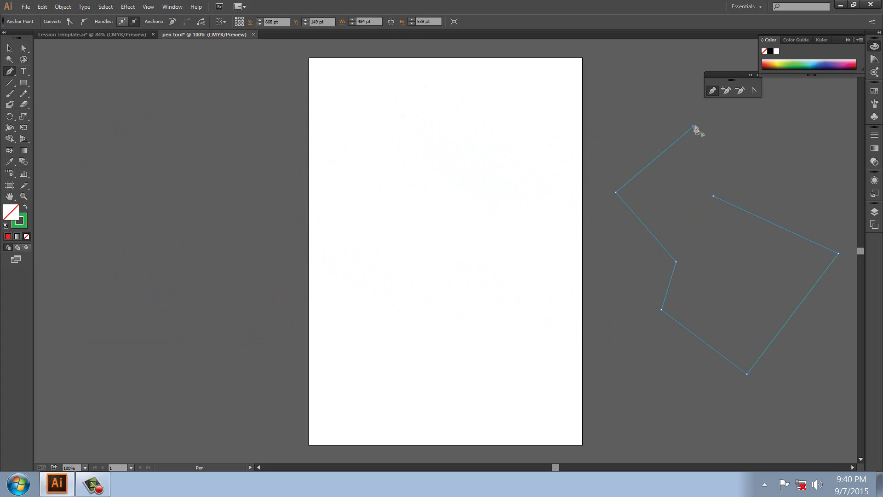
left_click(735, 159)
left_click(805, 120)
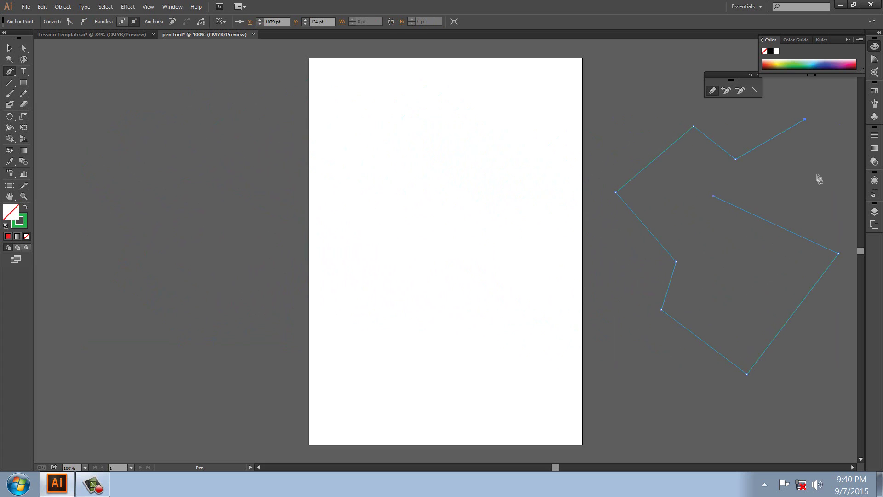
left_click(817, 174)
key("v")
left_click(98, 145)
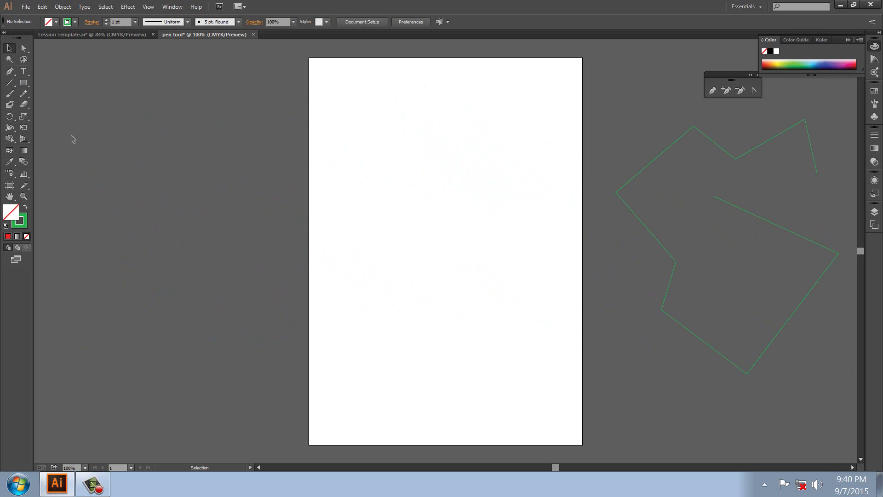
Draw an open stair-stepped path of alternating horizontal and vertical segments beside the artboard's left edge with the Pen tool.
key("p")
left_click(85, 278)
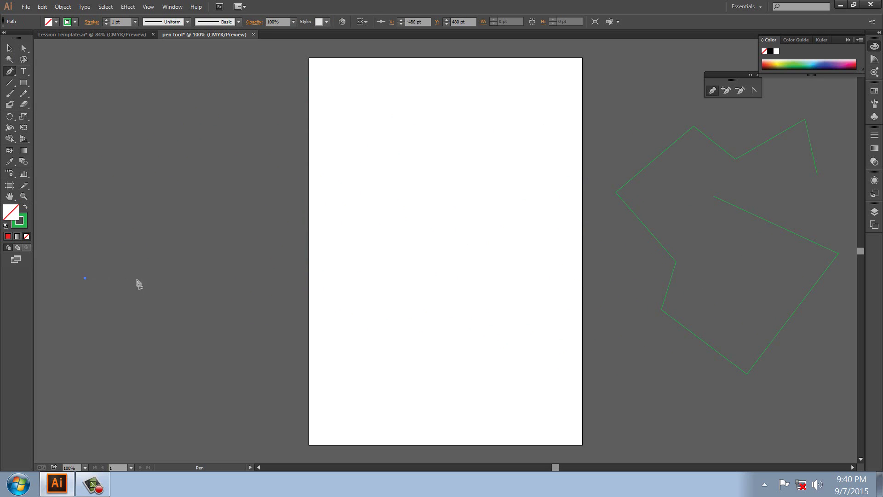
left_click(189, 278)
left_click(188, 201)
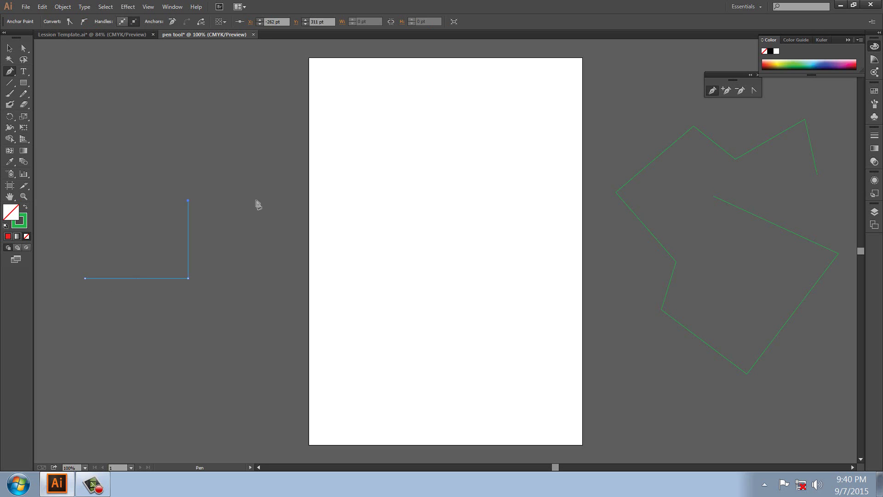
left_click(255, 200)
left_click(255, 129)
left_click(286, 130)
left_click(286, 74)
left_click(225, 75)
left_click(224, 129)
left_click(174, 128)
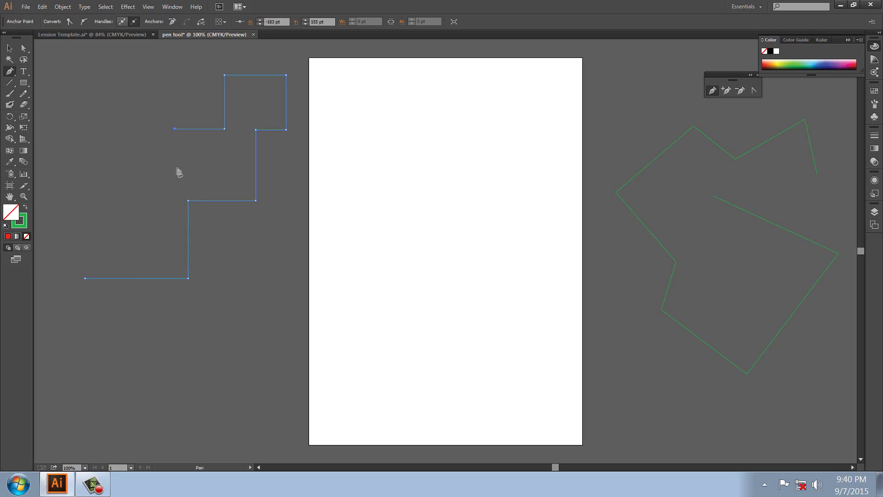
left_click(175, 171)
left_click(95, 170)
Convert the corner next to the stepped path's upper-left end into a smooth point with the Convert Anchor Point tool.
key("alt")
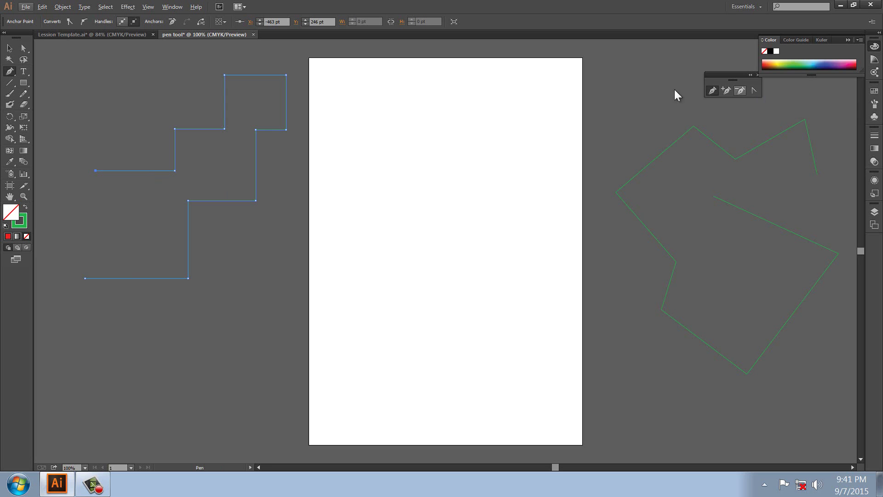
key("alt")
left_click(754, 91)
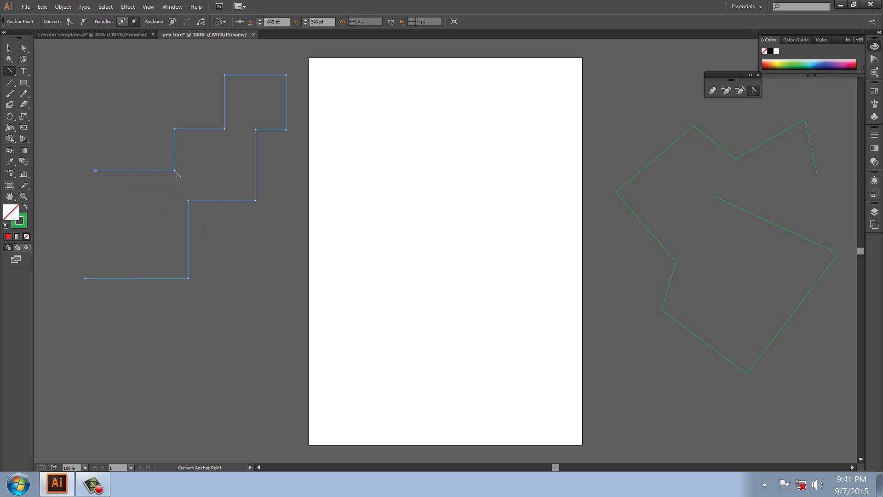
left_click_drag(175, 171, 155, 195)
left_click(174, 171)
left_click(175, 172)
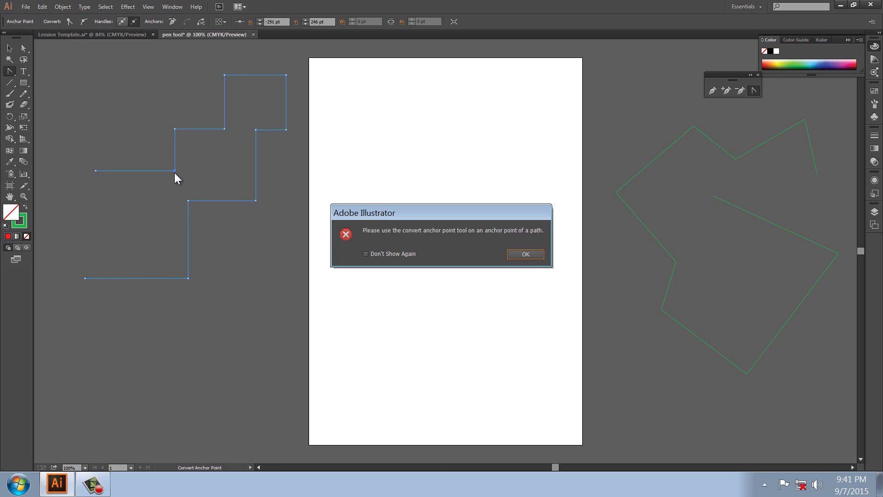
left_click(529, 254)
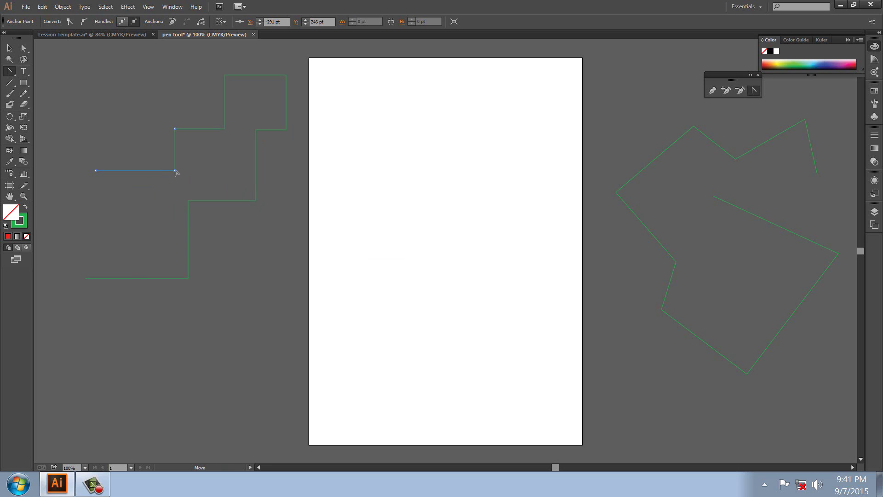
left_click_drag(175, 171, 146, 197)
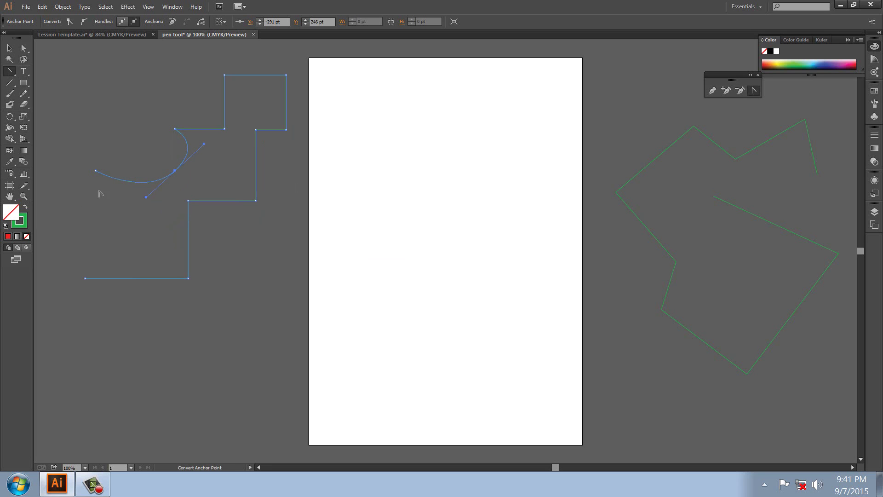
left_click(191, 150)
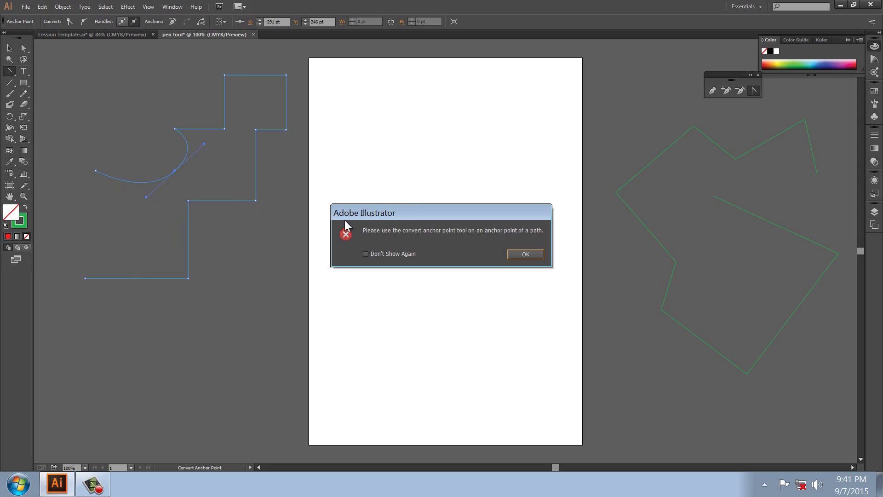
left_click_drag(345, 220, 137, 116)
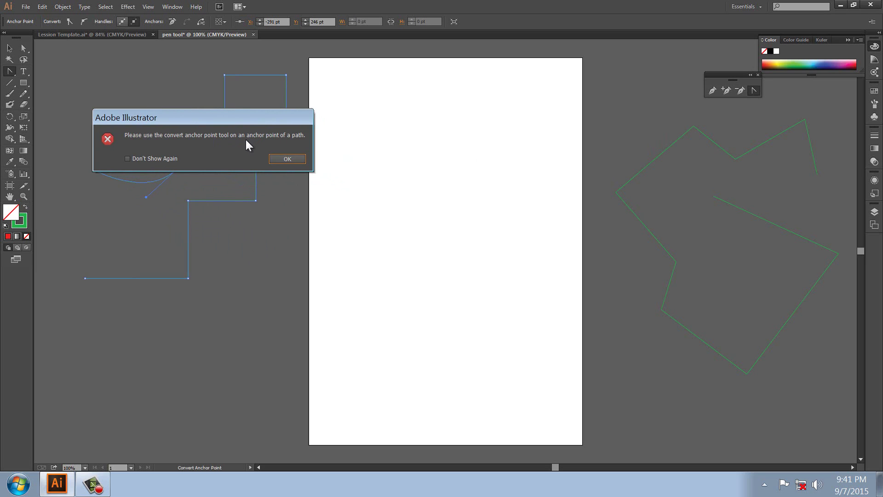
left_click(288, 159)
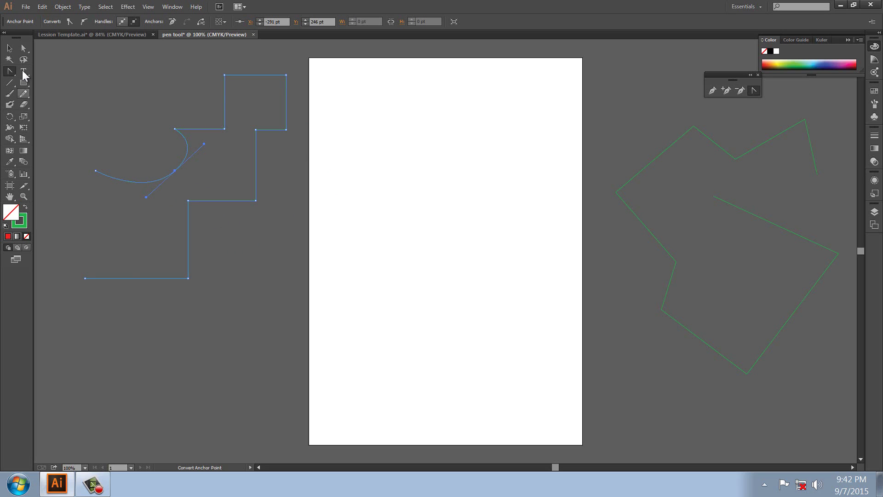
Delete the stepped path and the zigzag path on either side of the artboard.
left_click(14, 49)
left_click_drag(132, 101, 299, 231)
key("Delete")
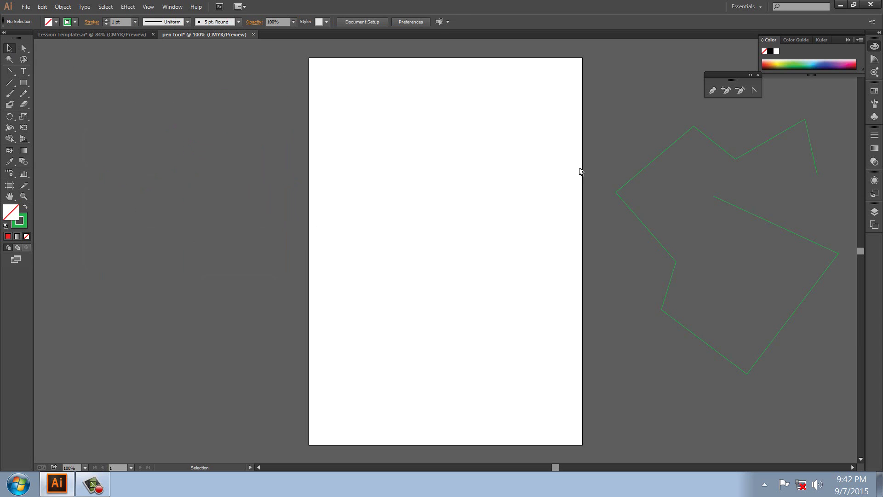
left_click_drag(618, 153, 689, 220)
Draw a closed, upright leaf outline with pointed ends, about 70 pt wide and 242 pt tall, on the artboard with the Pen tool.
left_click(715, 91)
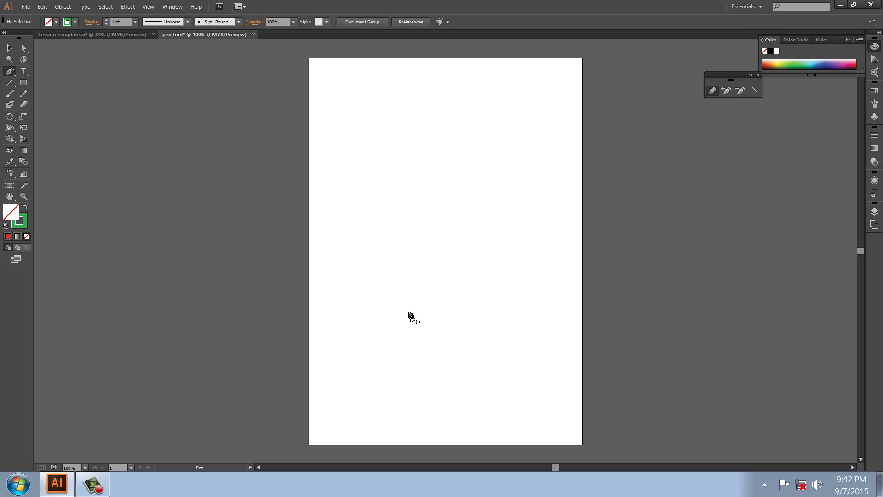
left_click(388, 314)
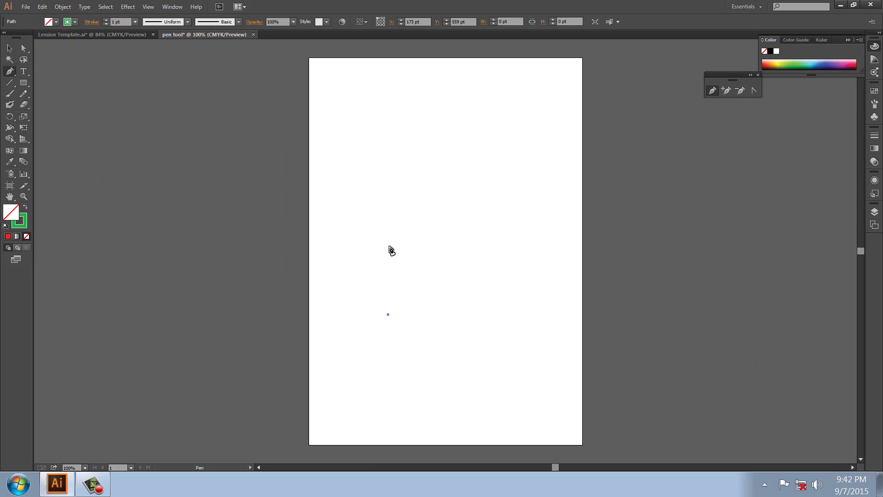
left_click(386, 202, "shift")
left_click_drag(387, 205, 424, 123)
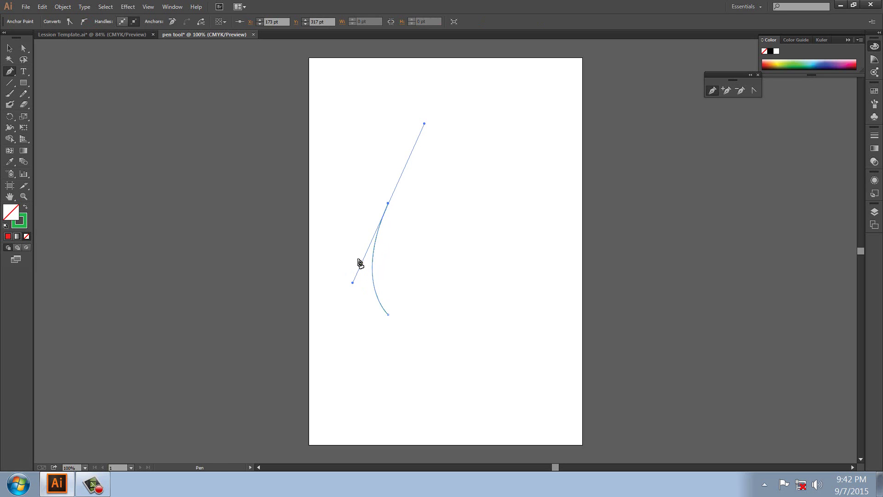
key("alt")
left_click(388, 204)
left_click(388, 315)
left_click_drag(389, 316, 352, 358)
left_click(10, 48)
left_click(346, 252)
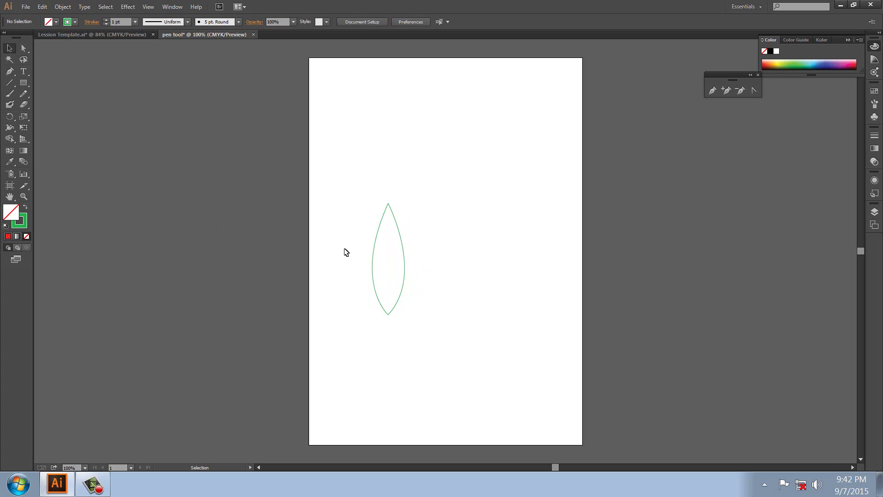
Swap the leaf's fill and stroke colors to make it solid green without an outline, and reposition it in the artboard's upper-left area.
left_click(376, 266)
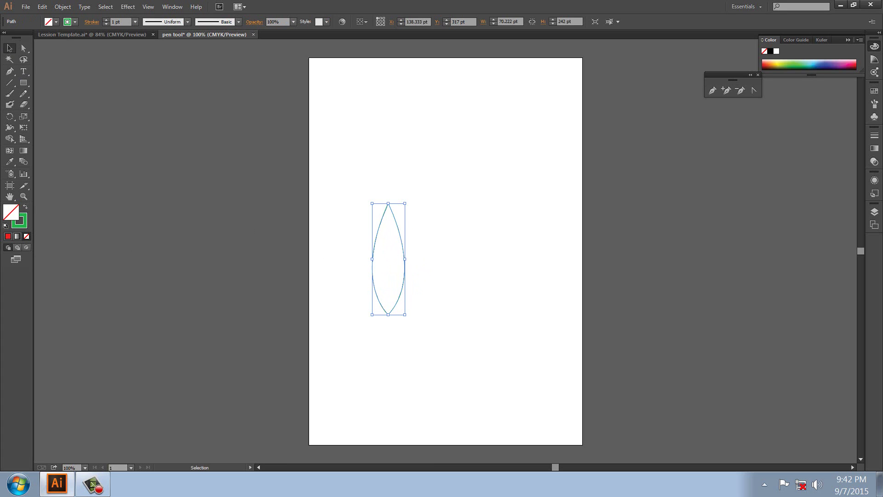
left_click(25, 207)
left_click(408, 268)
left_click_drag(407, 267, 458, 177)
left_click(447, 290)
left_click(430, 210)
left_click(450, 284)
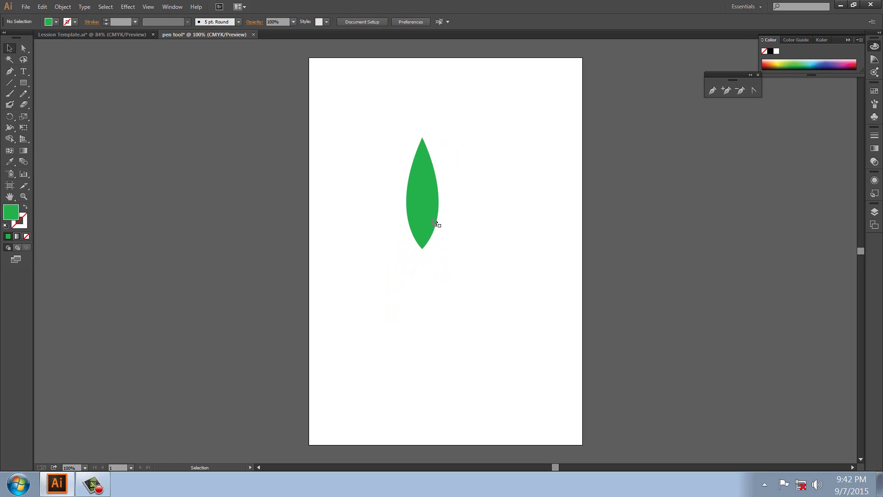
left_click_drag(435, 219, 373, 269)
left_click(435, 290)
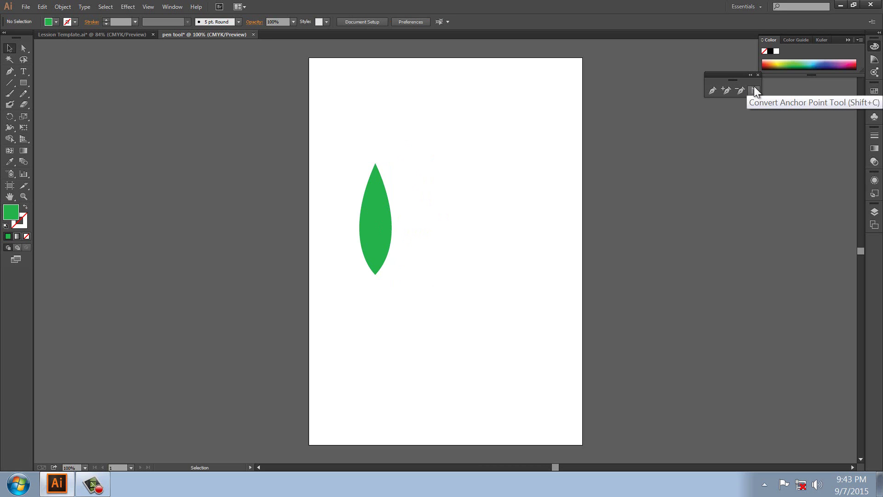
Draw a closed ground shape with a sagging curved top edge across the artboard's lower part, about 598 pt wide and 296 pt tall.
left_click(714, 92)
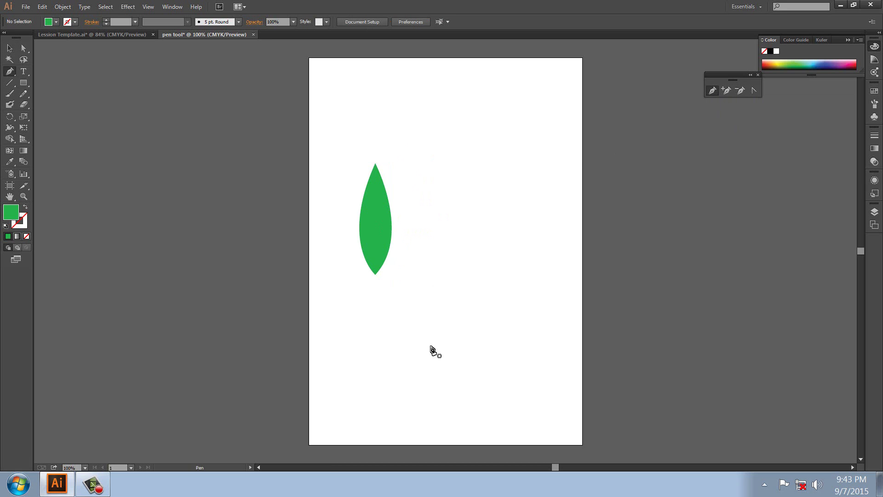
left_click(308, 371)
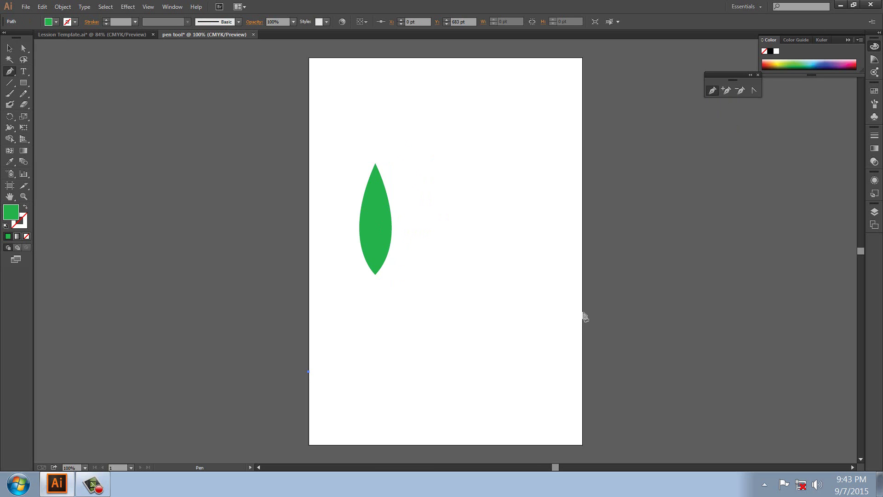
left_click_drag(582, 310, 697, 184)
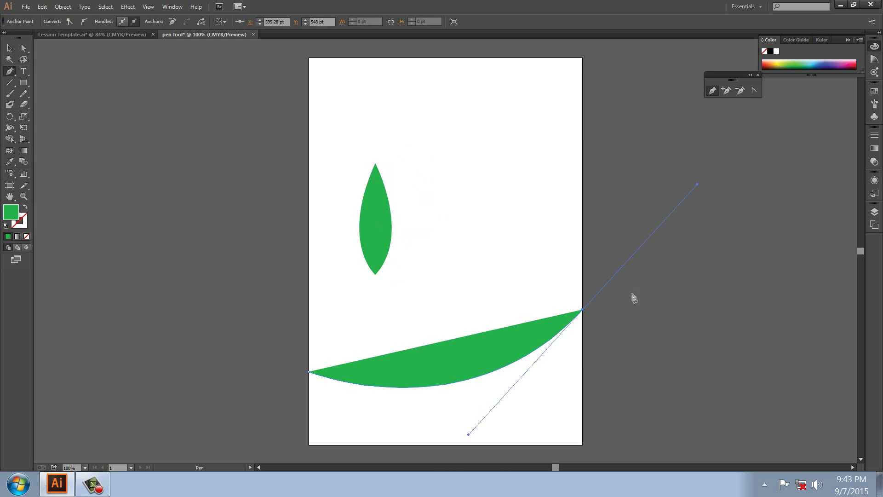
left_click(582, 310)
left_click(582, 445)
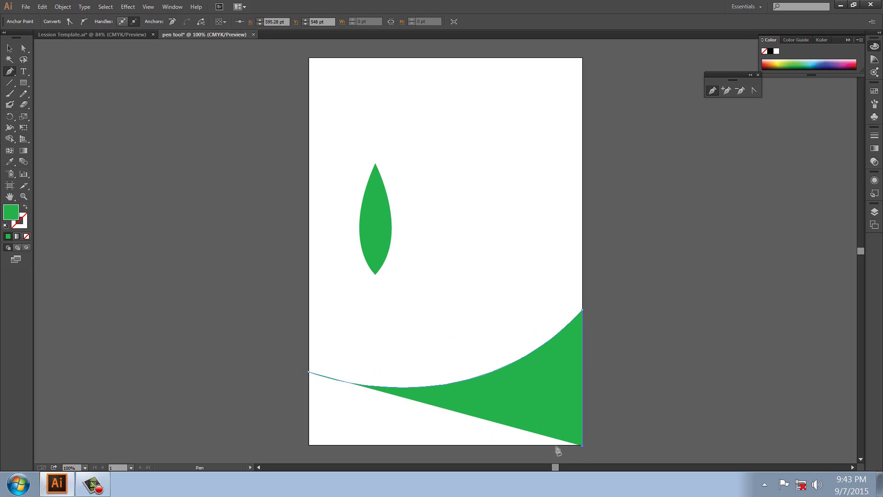
left_click(307, 445)
left_click(309, 372)
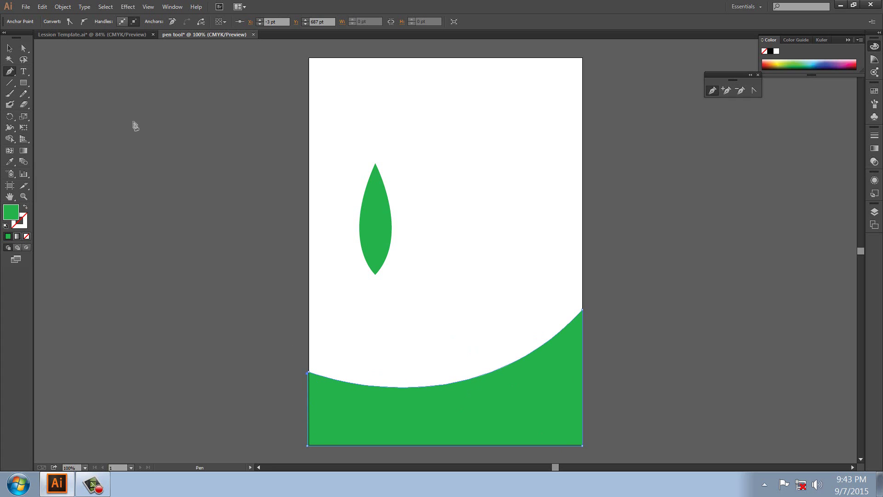
Move the ground shape up and to the right, partly off the artboard, and delete its lower-right anchor point.
left_click(10, 48)
left_click_drag(583, 327, 694, 278)
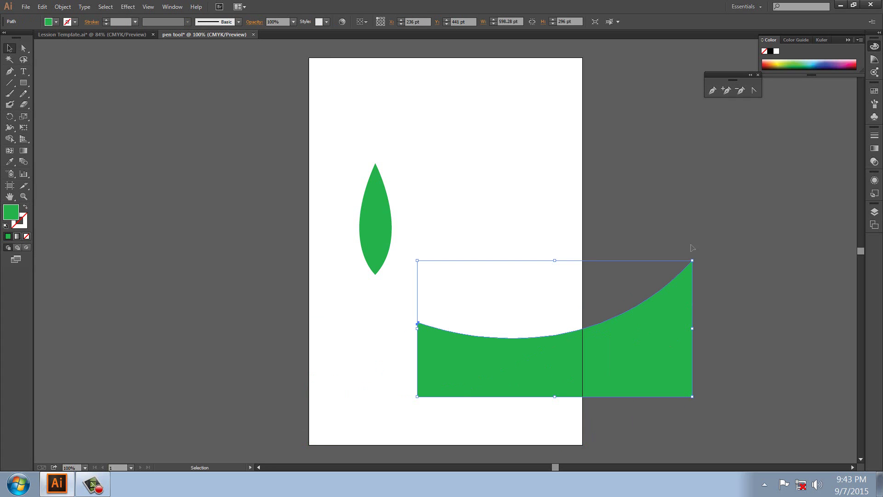
left_click(742, 88)
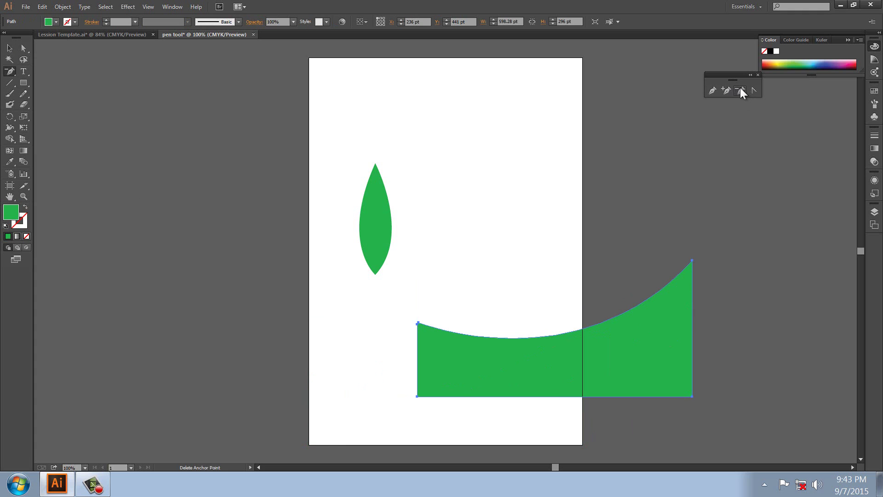
left_click(693, 397)
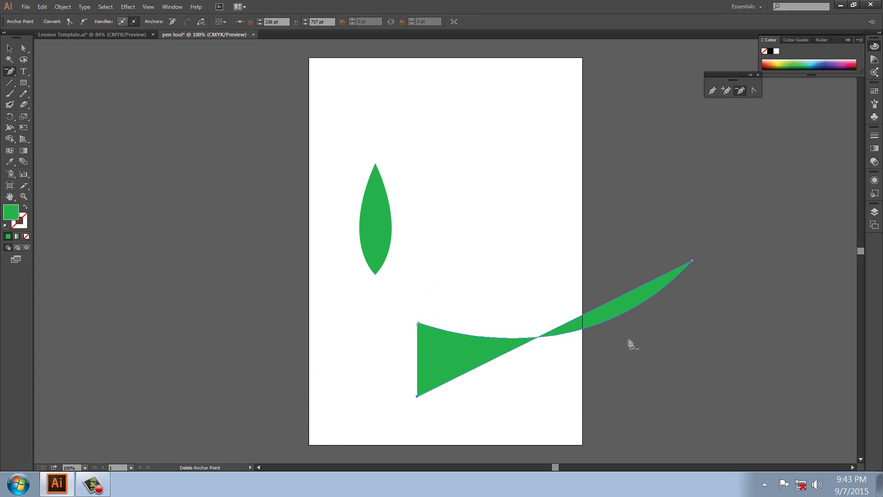
Convert the ground shape's lower-left and upper-left corners into smooth points with the Convert Anchor Point tool, and deselect it.
left_click(754, 91)
left_click_drag(418, 397, 336, 353)
left_click_drag(418, 323, 507, 291)
left_click(10, 48)
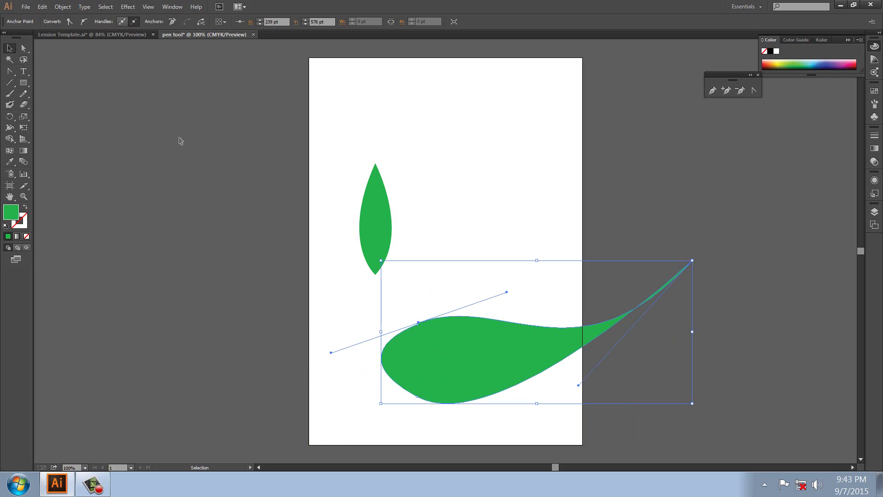
left_click(282, 181)
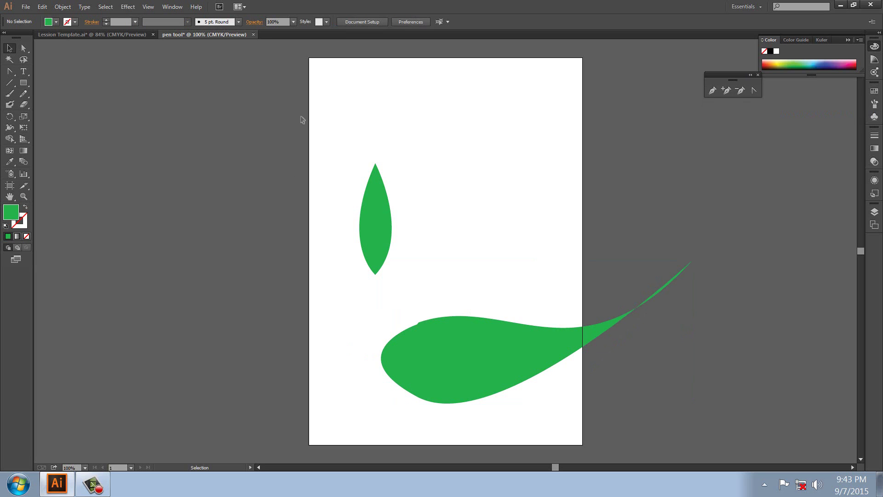
Delete the green leaf and the reshaped ground shape together.
left_click(6, 48)
left_click_drag(335, 147, 734, 418)
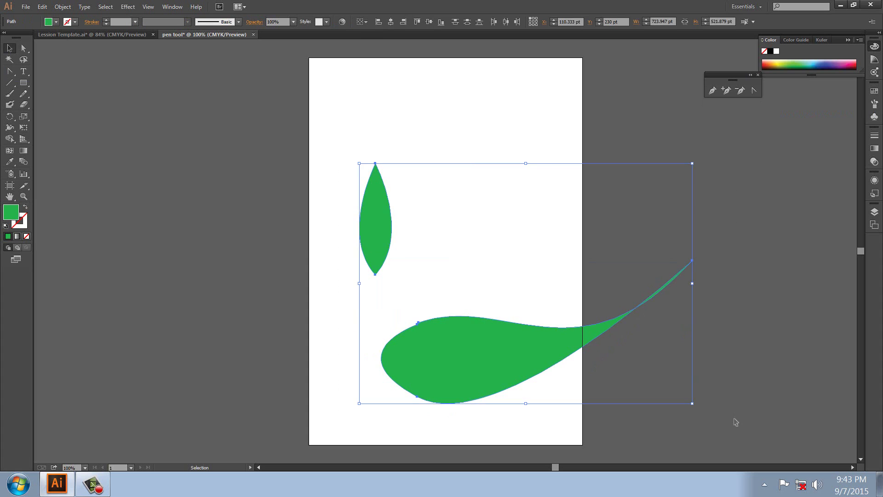
key("Delete")
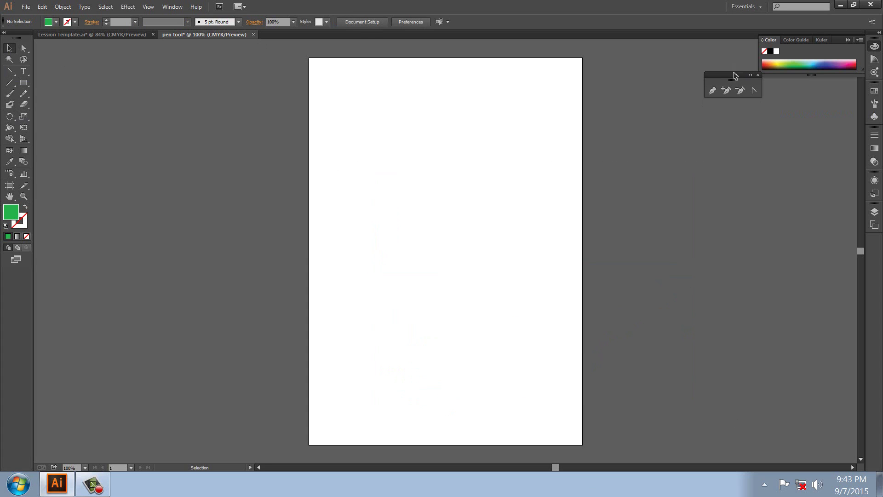
Start a tower's left profile at the artboard's bottom edge with two stair steps, and swap fill and stroke for a green outline without fill.
left_click(715, 92)
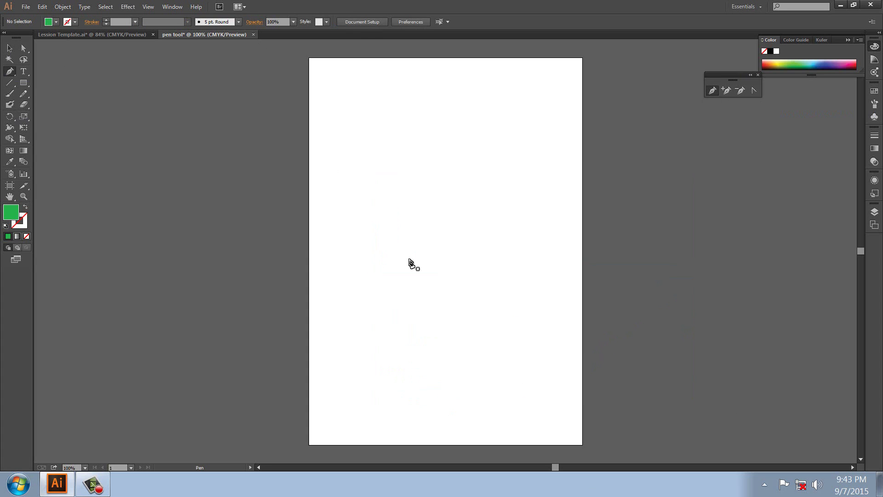
left_click(353, 443)
left_click(353, 424)
left_click(366, 424)
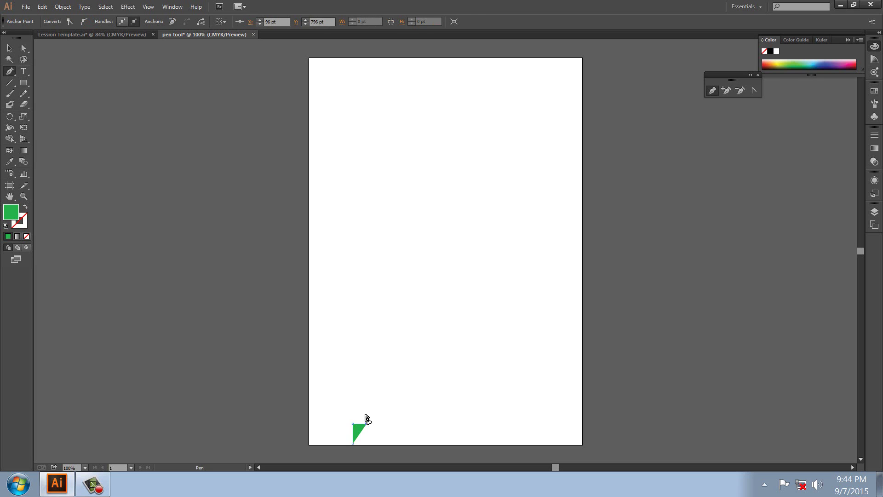
left_click(367, 392)
left_click(377, 392)
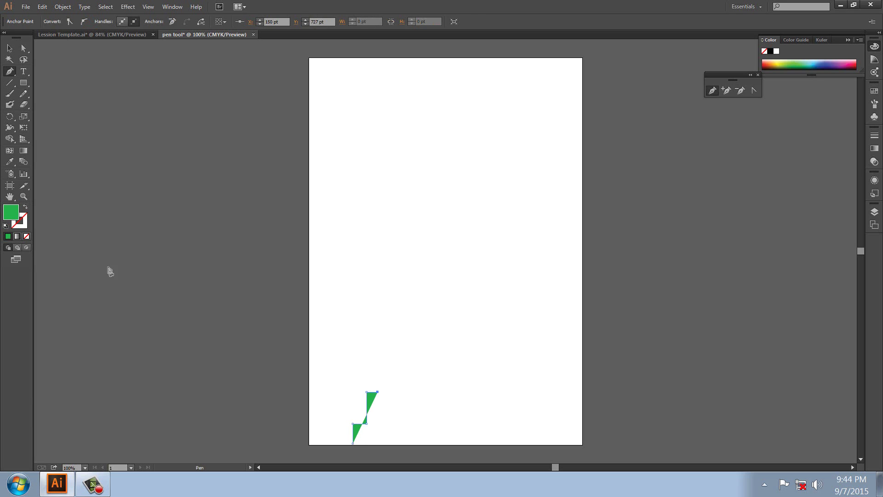
left_click(26, 210)
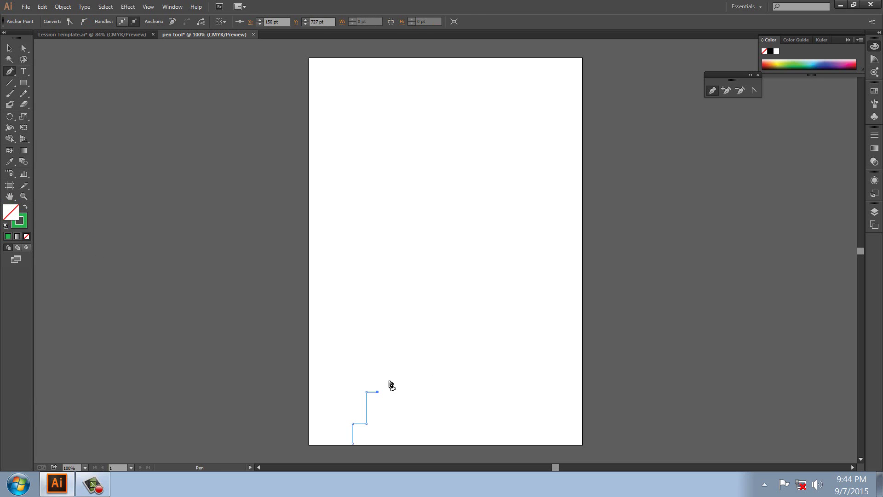
Continue the tower profile upward with straight segments forming the shaft, a slanted ledge, a narrower neck and a wide pointed ledge.
left_click(378, 315)
left_click(367, 314)
left_click(354, 292)
left_click(366, 293)
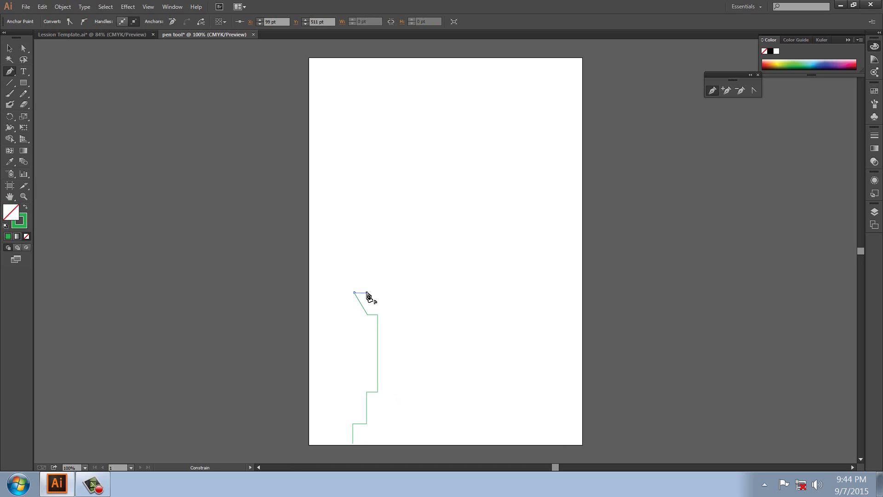
left_click(367, 254)
left_click(382, 239)
left_click(383, 206)
left_click(350, 184)
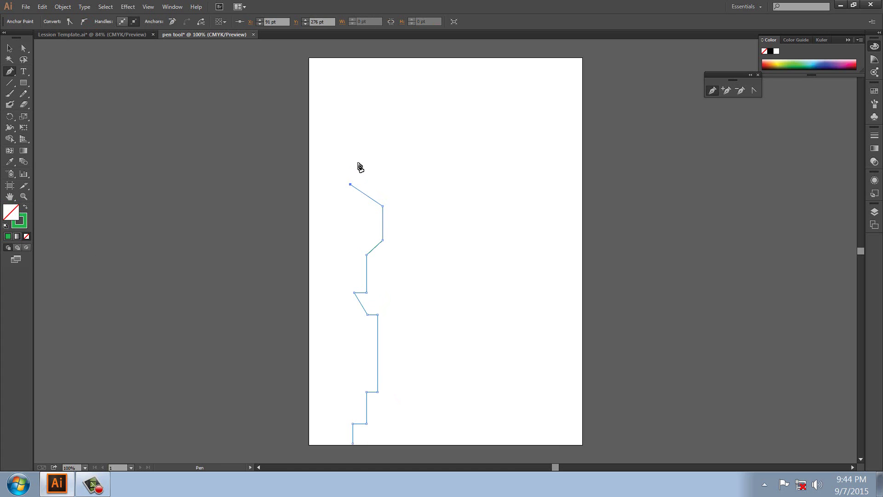
left_click(386, 185)
Finish the tower profile with an S-curved half dome ending in a tip at about X 253 pt, Y 26 pt, and deselect it.
left_click_drag(396, 126, 431, 107)
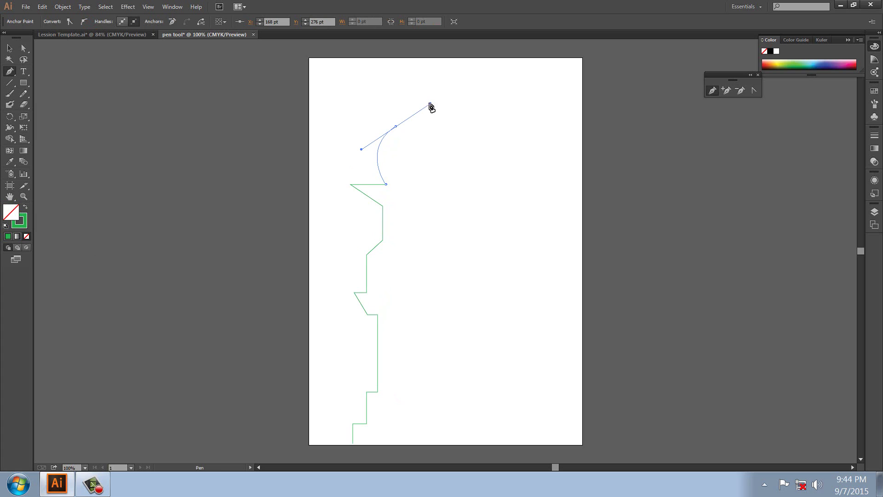
left_click(396, 126)
mouse_move(425, 69)
left_mouse_down()
mouse_move(426, 43)
mouse_move(421, 75)
mouse_move(426, 64)
left_mouse_up()
left_click(424, 114)
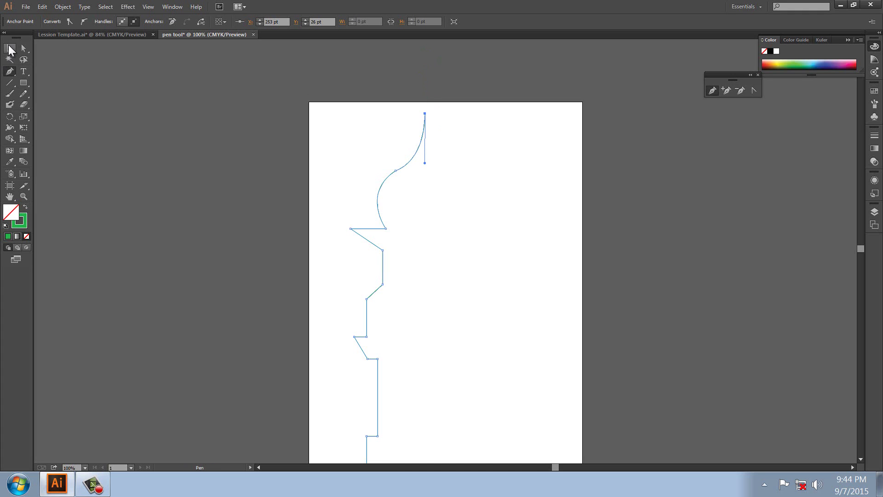
left_click(9, 49)
left_click(213, 174)
Show the rulers and place a vertical guide through the tip of the tower's half dome.
key("space")
left_click_drag(272, 262, 270, 201)
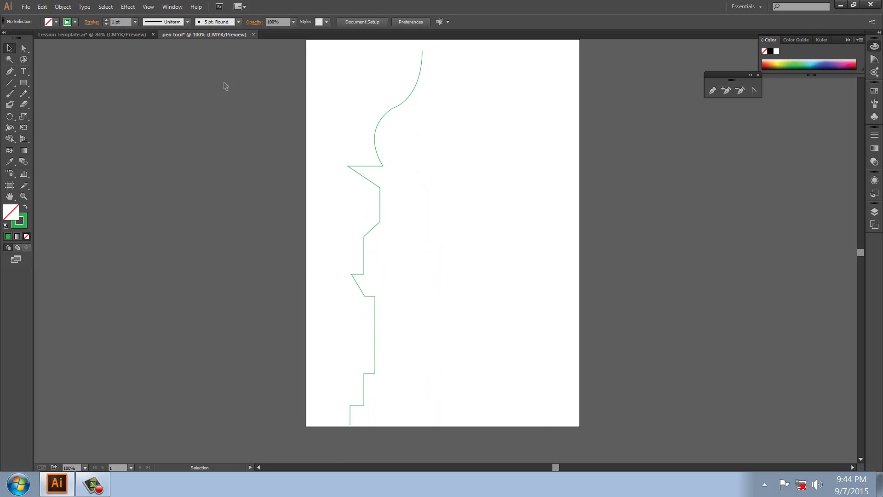
left_click(146, 10)
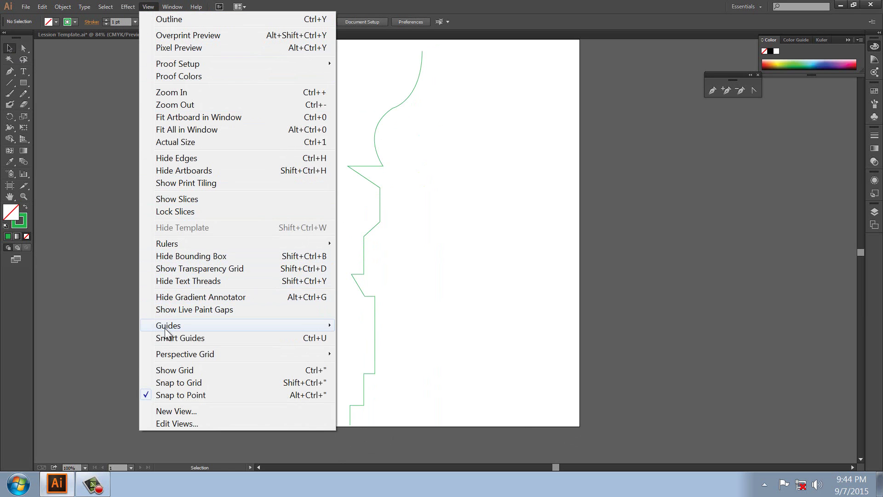
mouse_move(172, 249)
left_click(373, 243)
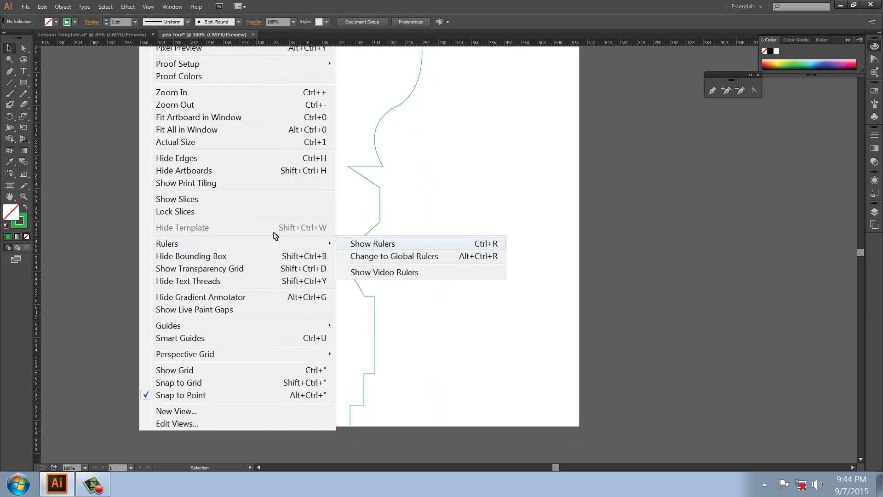
left_click_drag(38, 166, 423, 181)
left_click(474, 218)
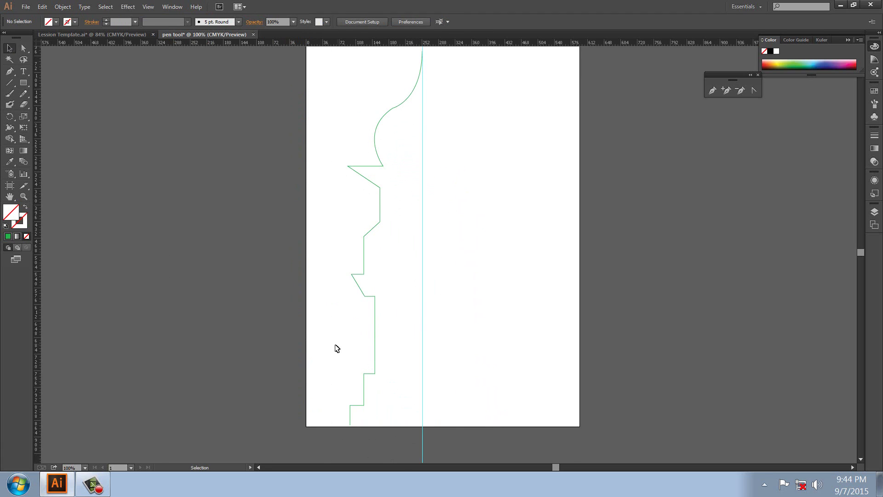
Extend the tower profile's bottom end with a horizontal base line to the vertical guide using the Pen tool.
left_click(377, 184)
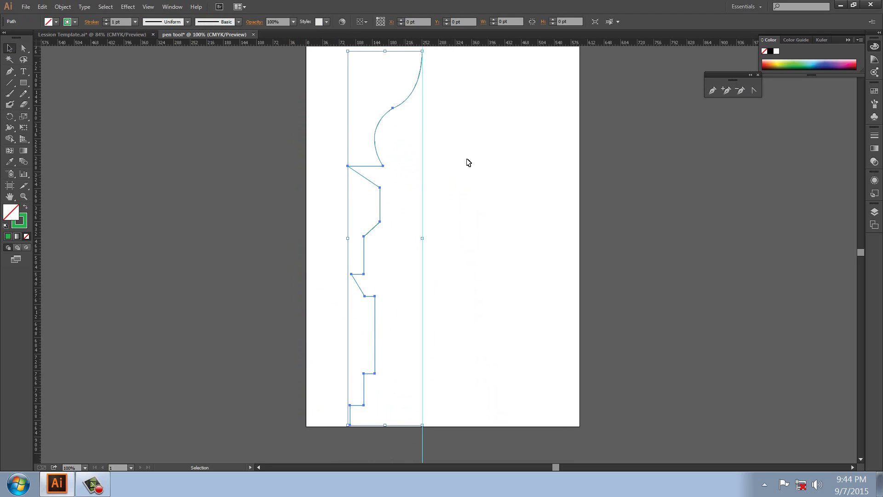
left_click(712, 92)
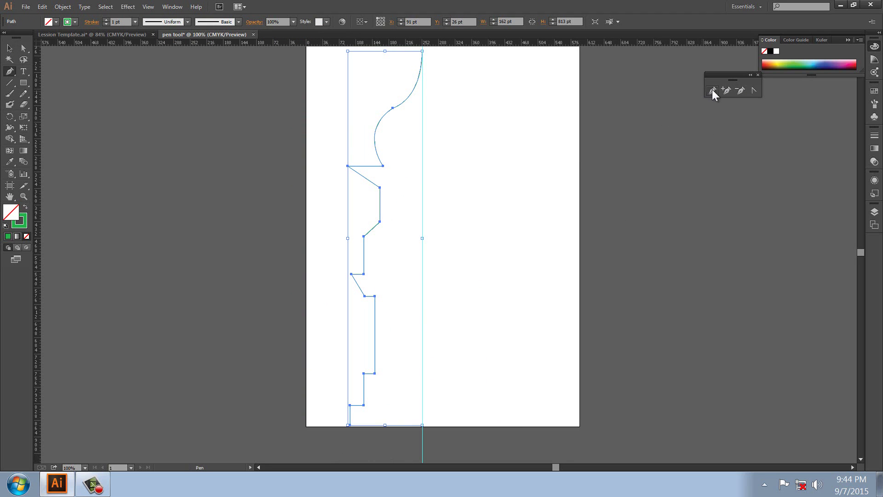
left_click(350, 425)
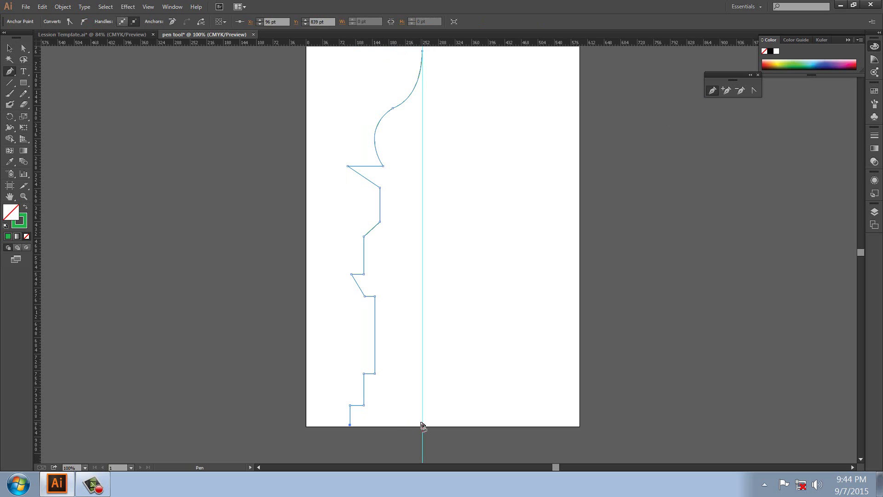
left_click(421, 425)
Move the half-tower outline off the artboard into the empty canvas to its left.
left_click(10, 49)
left_click(259, 230)
left_click_drag(260, 230, 412, 236)
left_click_drag(524, 243, 153, 253)
left_click_drag(517, 246, 128, 257)
left_click(129, 219)
left_click_drag(228, 247, 223, 245)
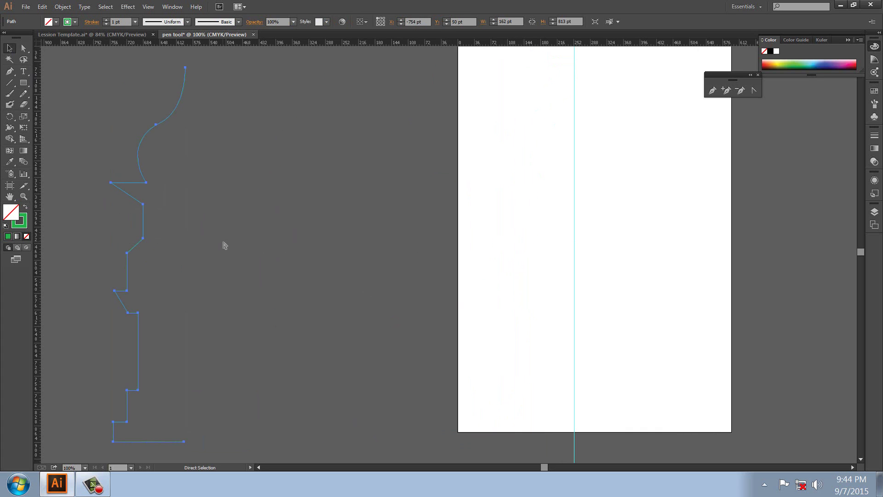
Copy the half-tower, paste it in front, and flip the copy across the original's right edge to form a symmetrical tower outline.
key("v")
left_click(41, 6)
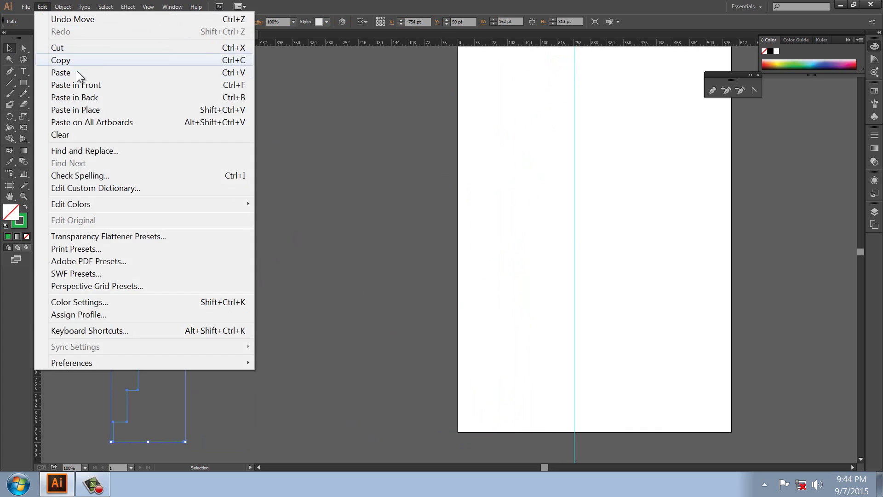
left_click(64, 61)
left_click(42, 6)
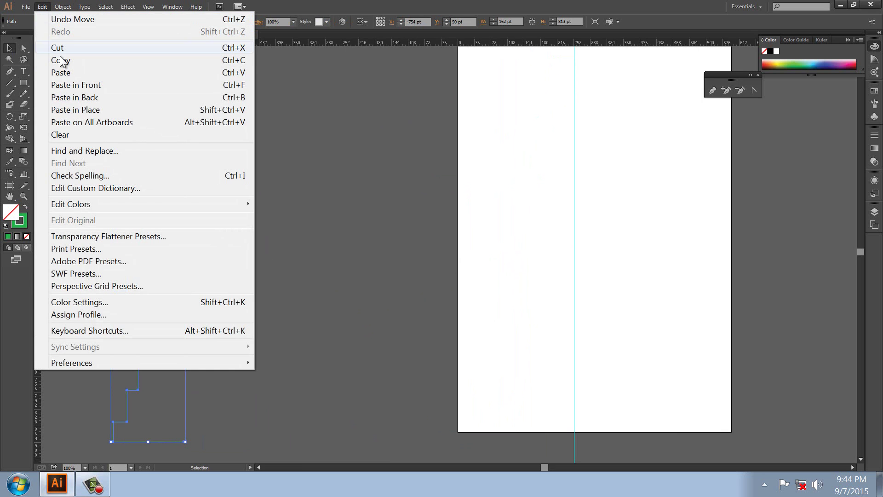
left_click(78, 84)
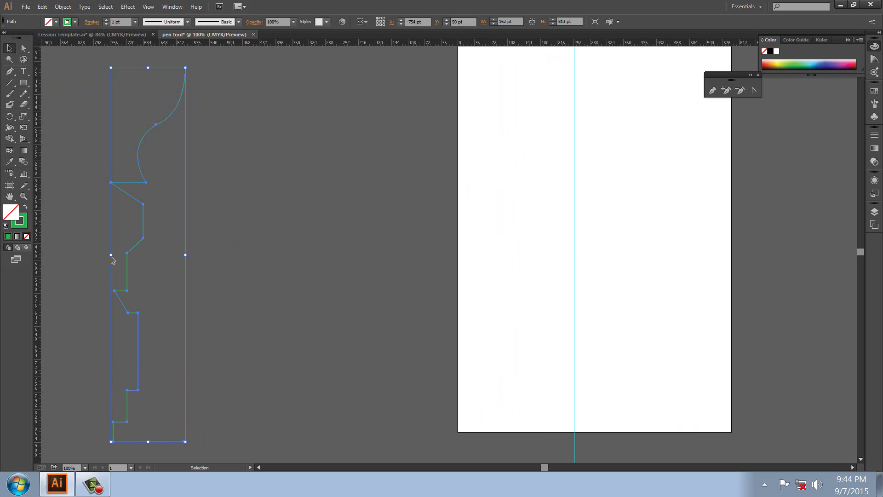
left_click_drag(112, 256, 262, 261)
left_click(360, 237)
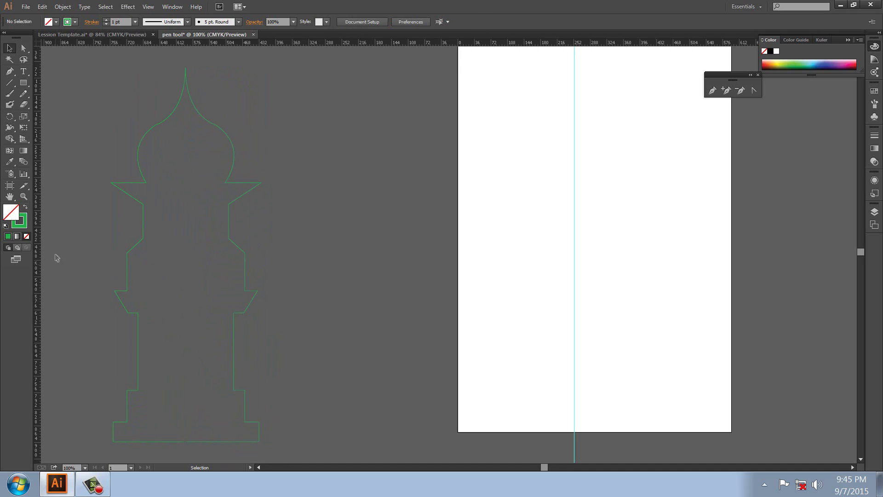
Swap the fill and stroke colors of both tower halves to make them solid green without an outline, and deselect them.
left_click_drag(291, 282, 255, 291)
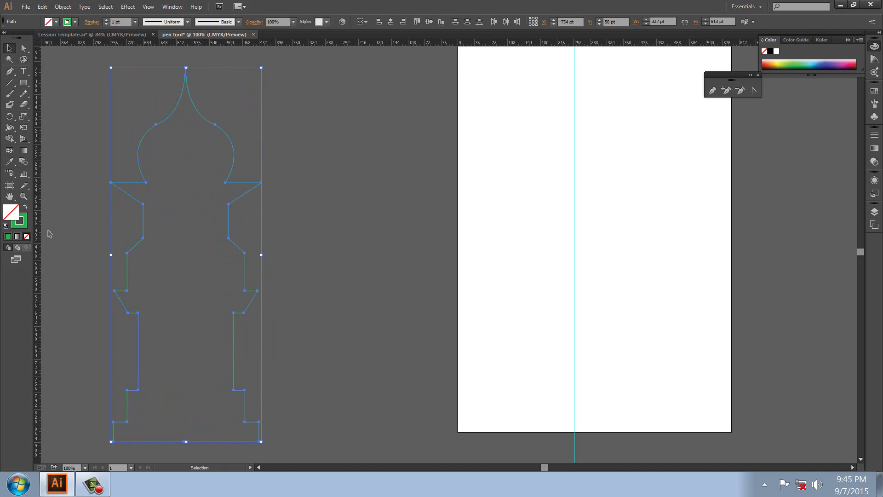
left_click(25, 207)
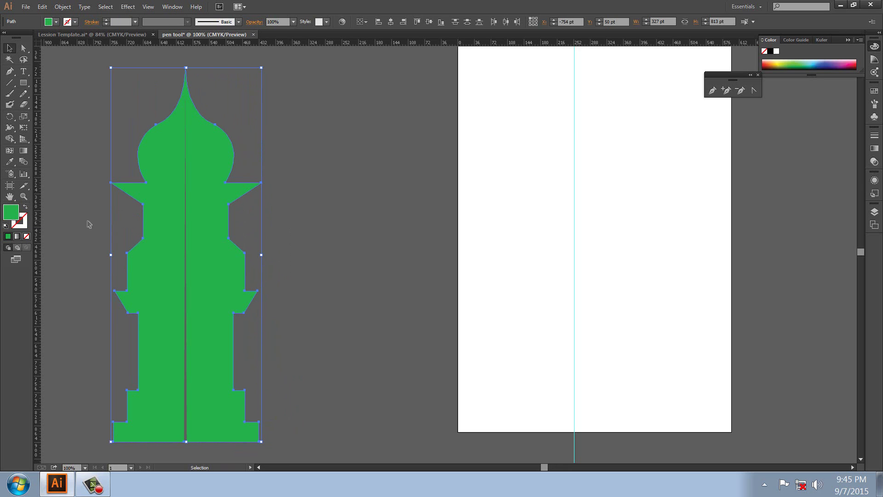
left_click(372, 287)
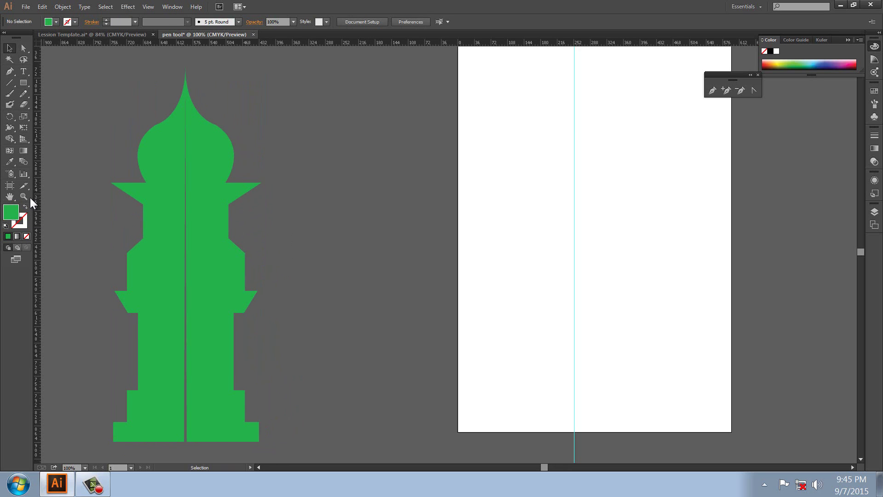
Join the two open endpoints at the tower's base to close the gap between the mirrored halves.
left_click_drag(170, 423, 238, 463)
left_click_drag(331, 385, 361, 395)
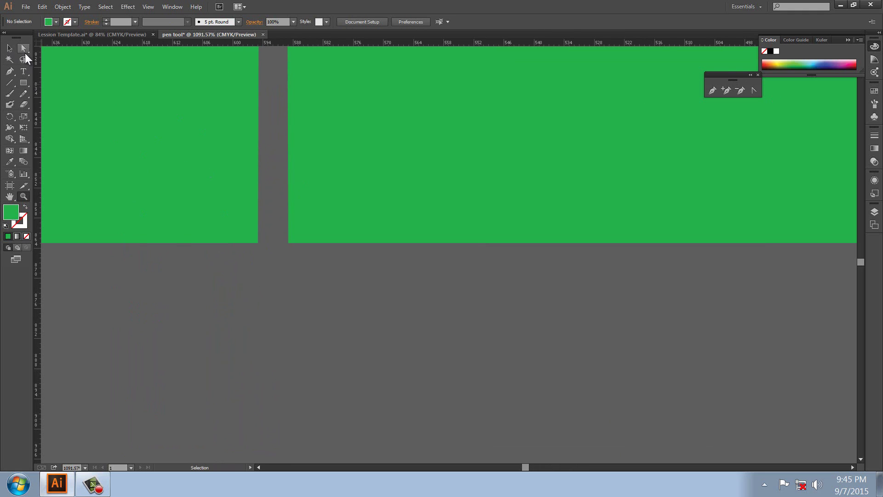
left_click(24, 59)
mouse_move(247, 263)
left_mouse_down()
mouse_move(259, 229)
mouse_move(283, 224)
mouse_move(306, 235)
mouse_move(292, 273)
left_mouse_up()
right_click(291, 271)
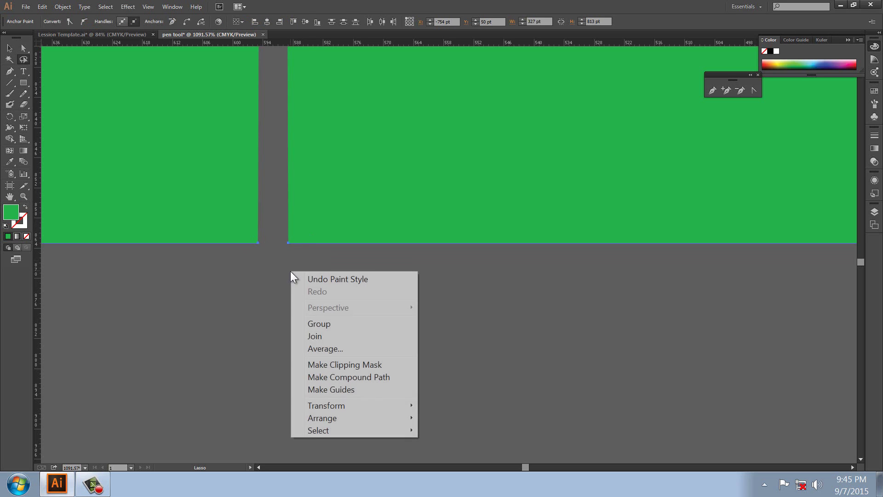
left_click(315, 336)
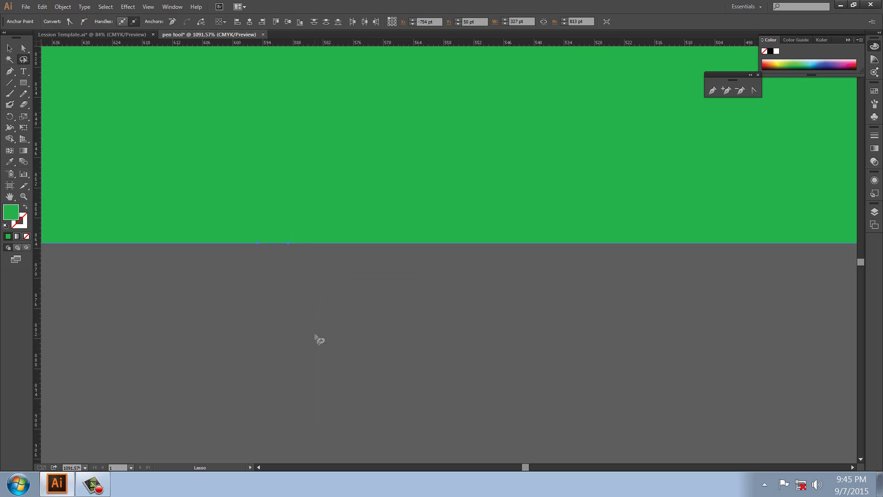
double_click(9, 196)
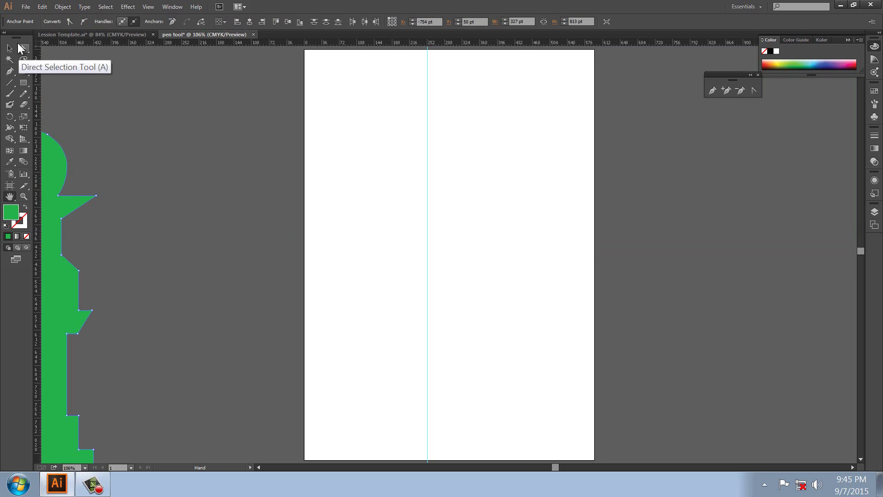
left_click(10, 48)
left_click(130, 244)
key("c")
left_click_drag(131, 244, 245, 226)
left_click(418, 204)
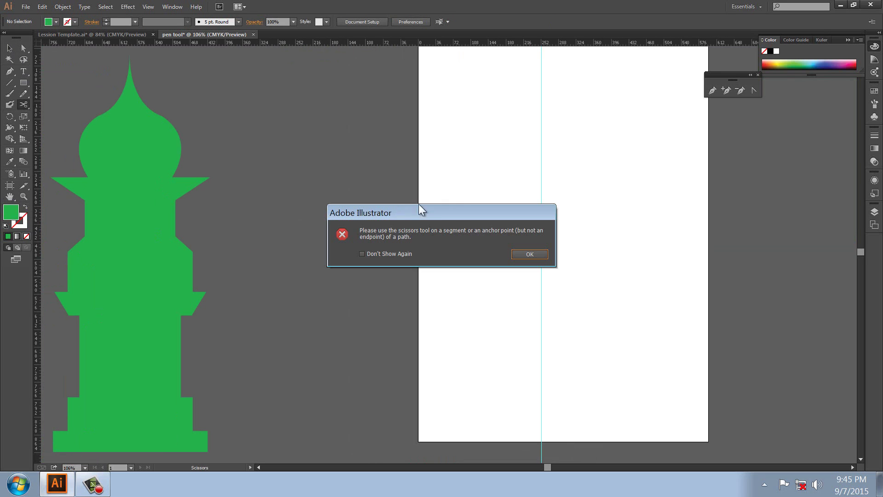
left_click(529, 254)
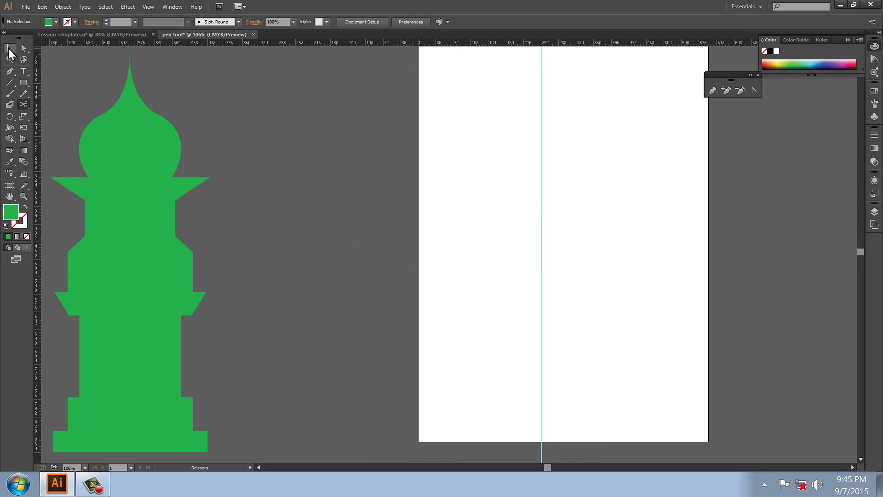
Scale the tower down proportionally to about 109 by 271 pt, place it near the artboard's lower-left corner, and duplicate it up and to the right.
left_click(10, 48)
left_click(202, 182)
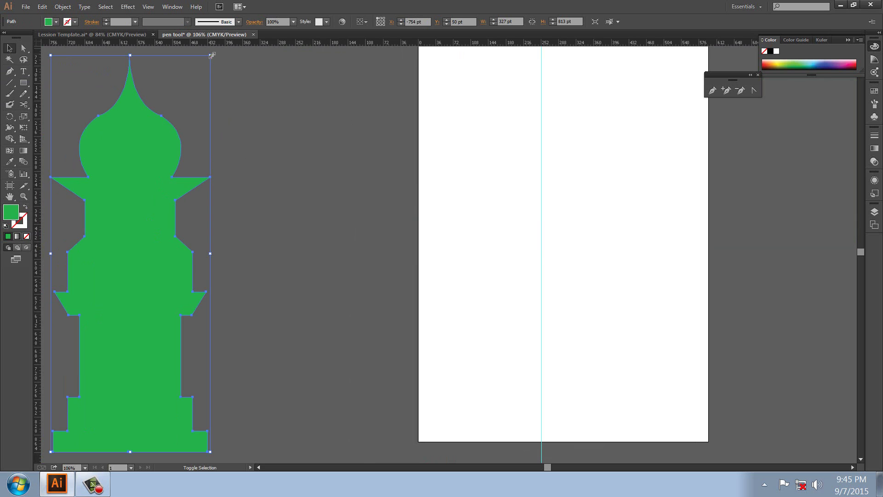
left_click_drag(211, 55, 104, 320)
left_click_drag(73, 384, 567, 289)
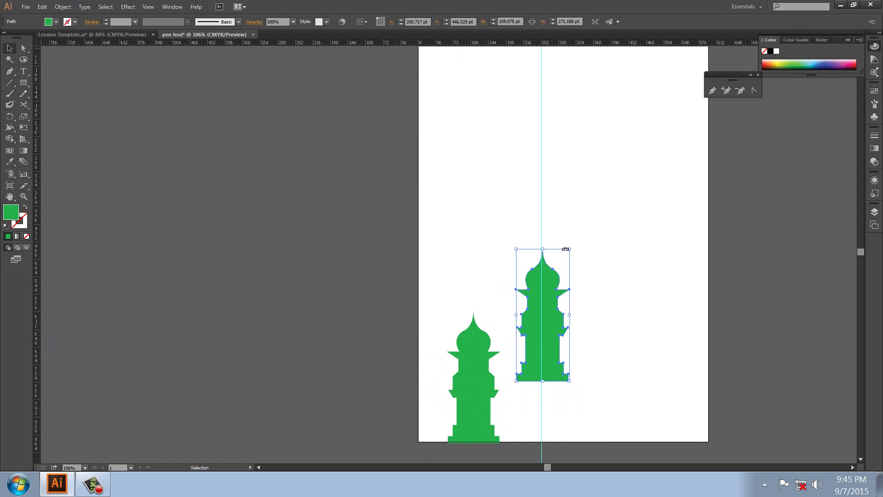
Shrink the duplicated tower and add two progressively smaller copies in a diagonal row rising toward the artboard's right edge, leaving nothing selected.
left_click_drag(570, 249, 557, 279)
left_click_drag(551, 313, 658, 208)
left_click(676, 234)
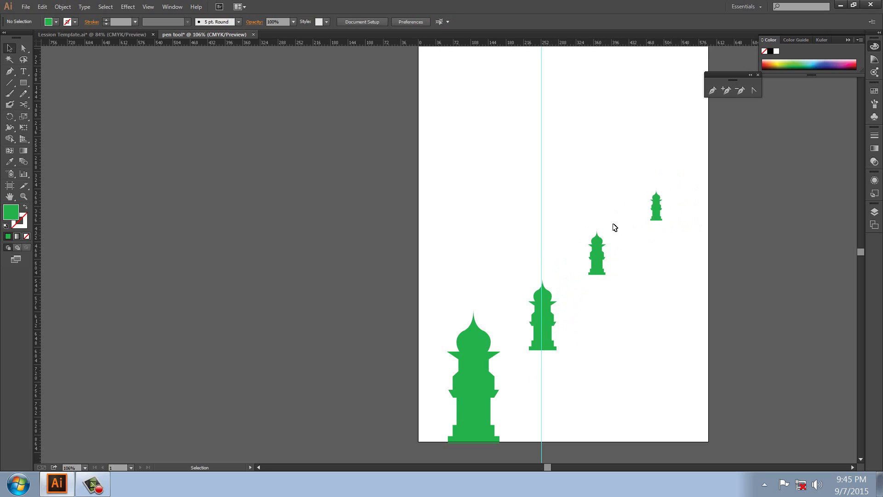
Change the fill of all four towers to black.
key("ctrl+a")
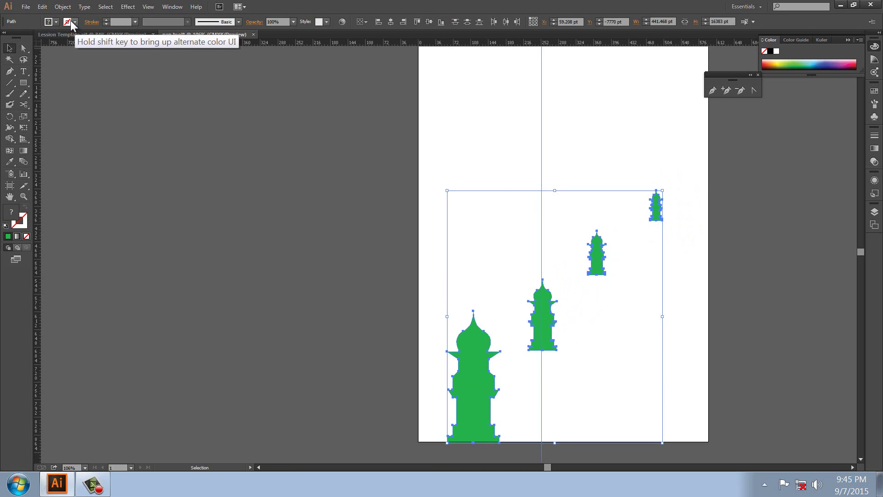
left_click(56, 22)
left_click(25, 38)
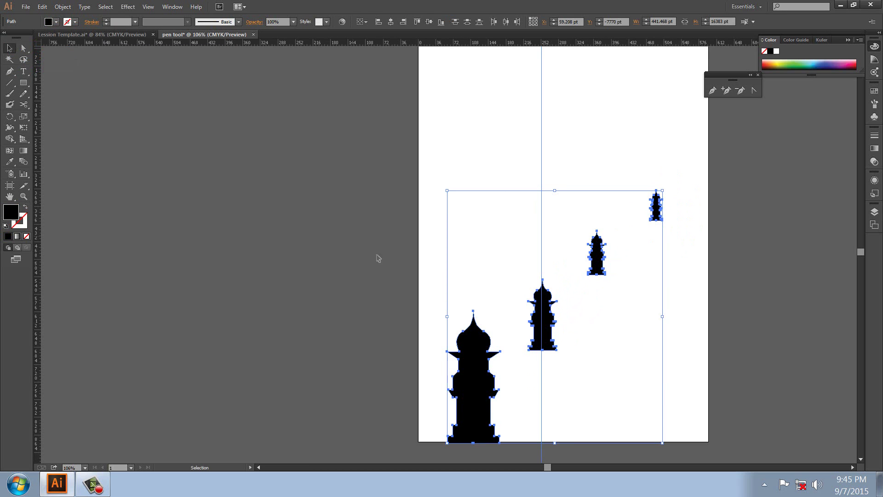
Delete the vertical guide and all four black towers to clear the artboard.
left_click(602, 186)
left_click_drag(592, 165, 478, 196)
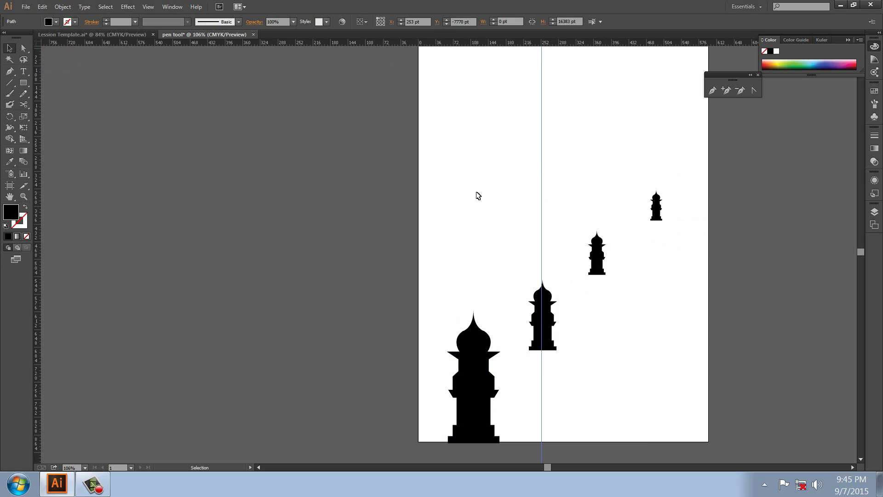
key("Delete")
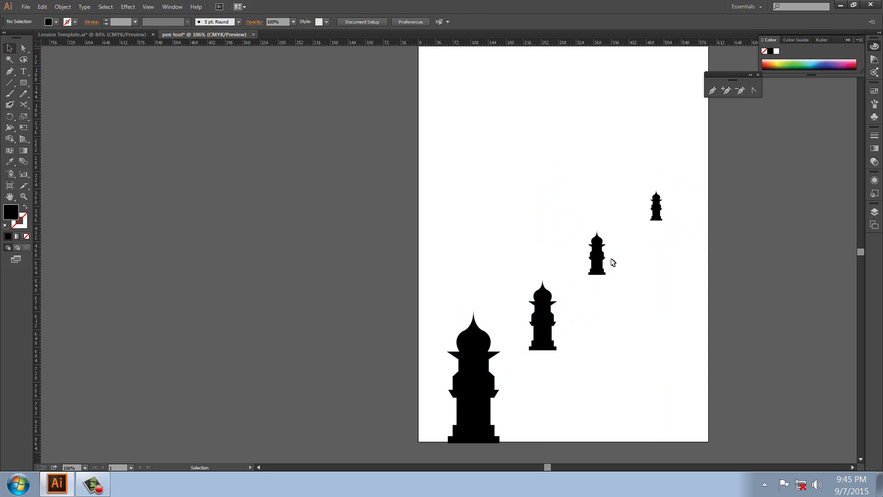
left_click_drag(389, 191, 686, 337)
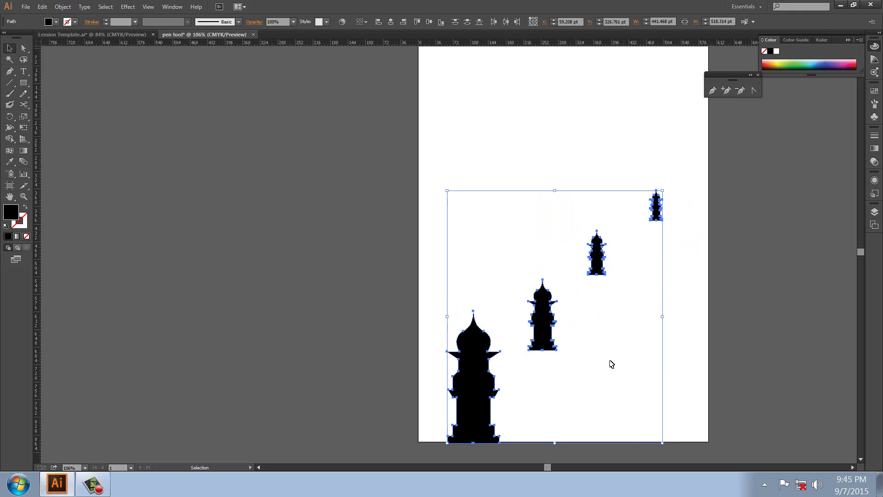
key("Delete")
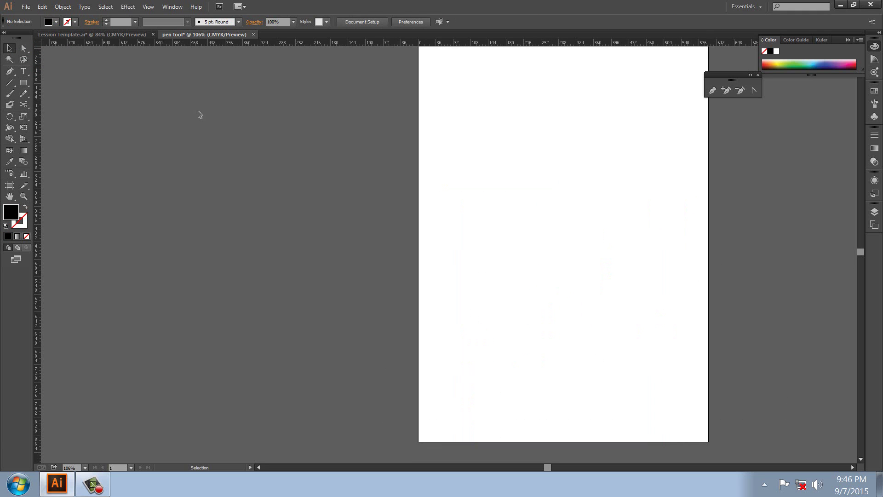